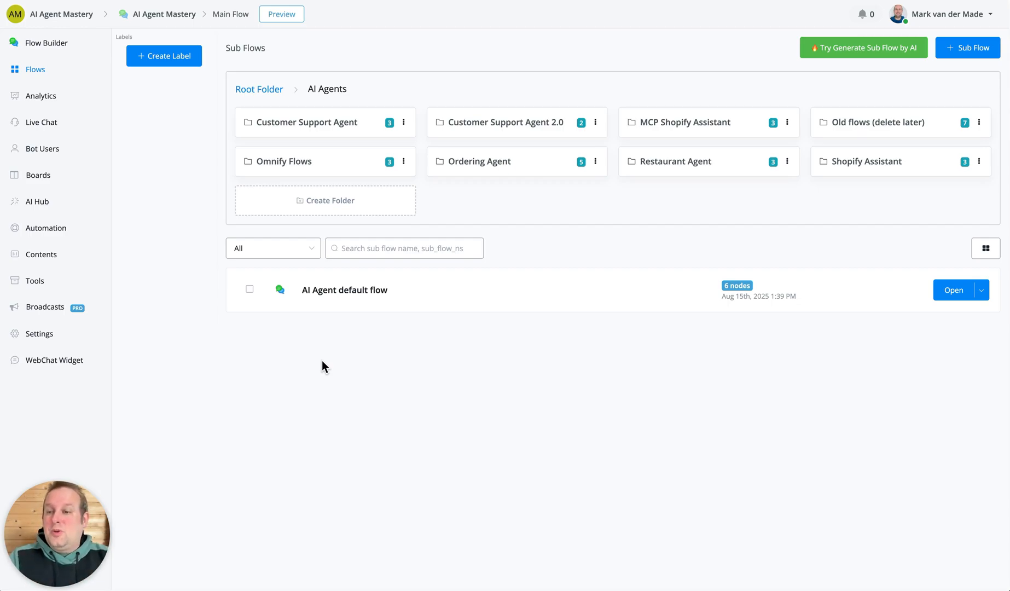
# Start adding an MCP server in the AI Hub and name it Shopifymcpserver.
pyautogui.click(49, 202)
pyautogui.click(160, 145)
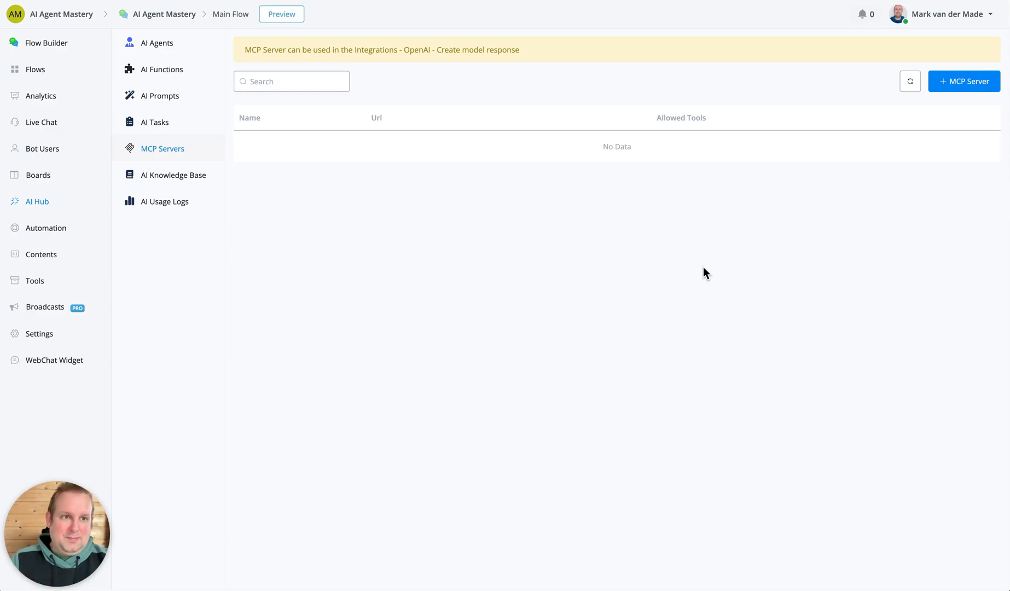
pyautogui.click(956, 82)
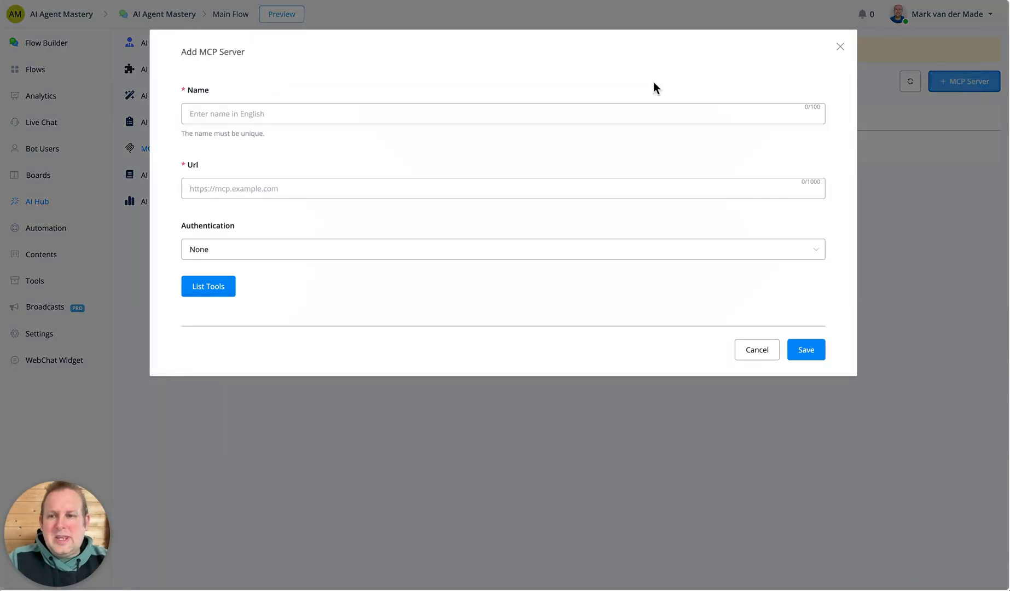
pyautogui.click(457, 117)
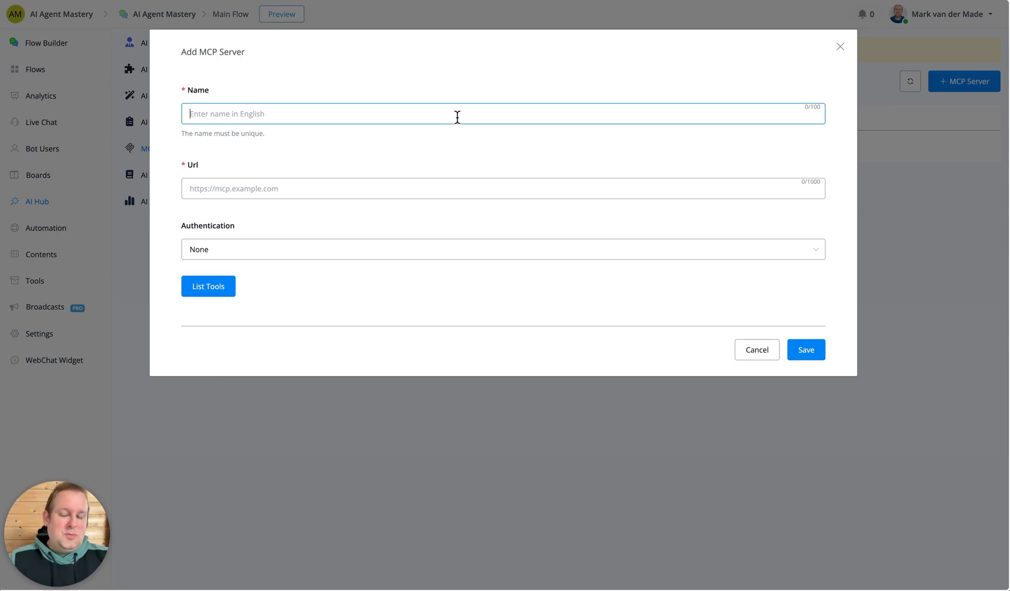
pyautogui.write('Shopify')
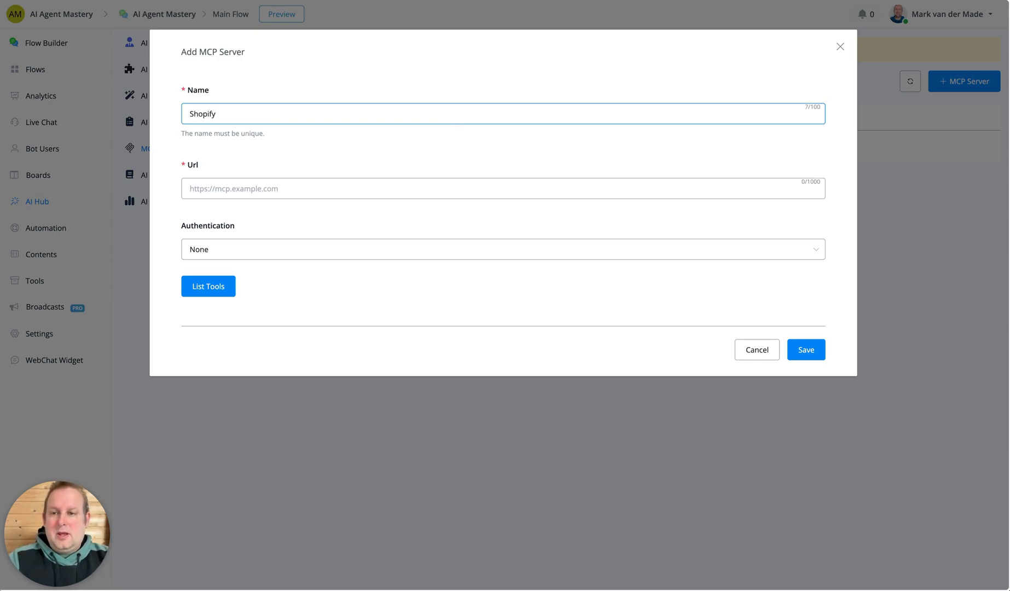
pyautogui.write('mcpser')
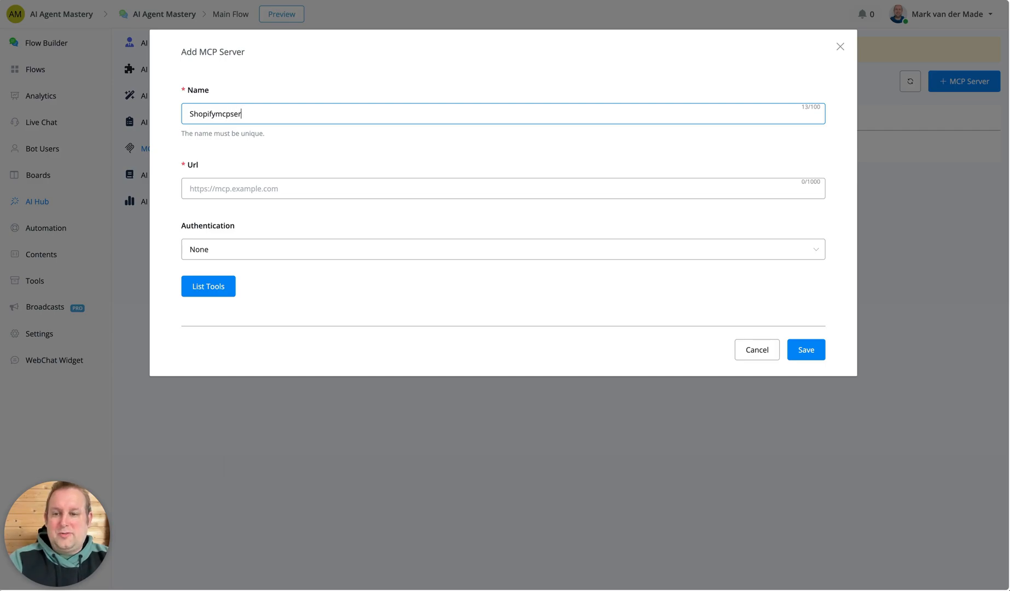
pyautogui.write('ver')
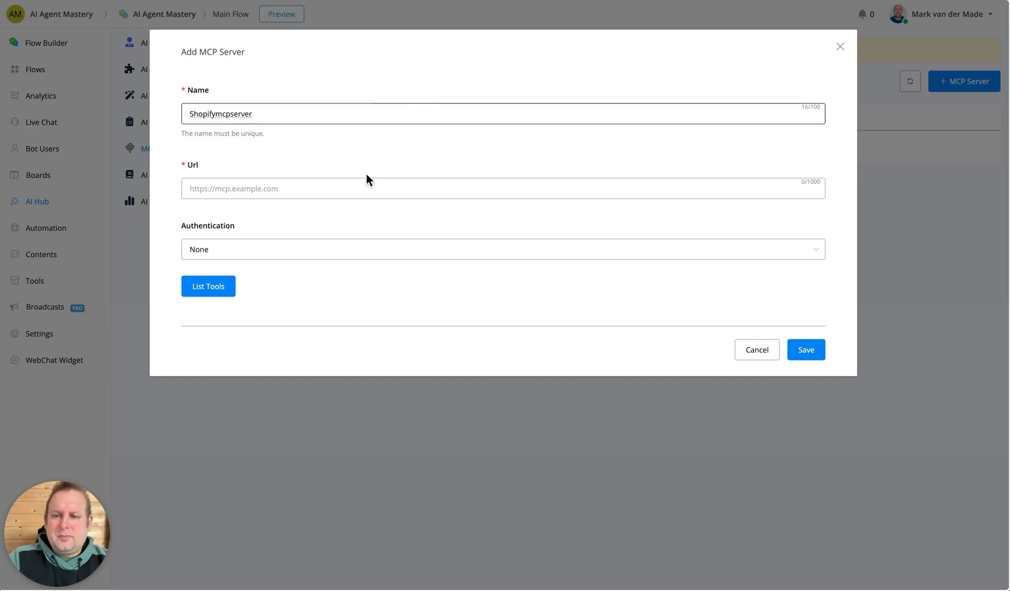
# Switch to the OpenAI platform and choose the third-party Shopify MCP server as a tool for the new prompt.
pyautogui.click(351, 188)
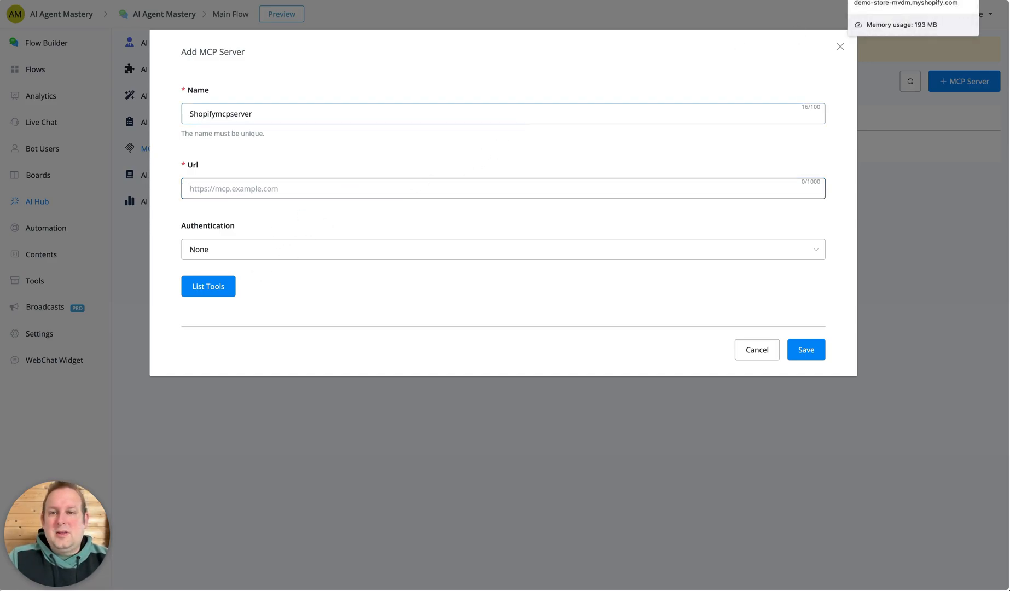
pyautogui.click(887, 0)
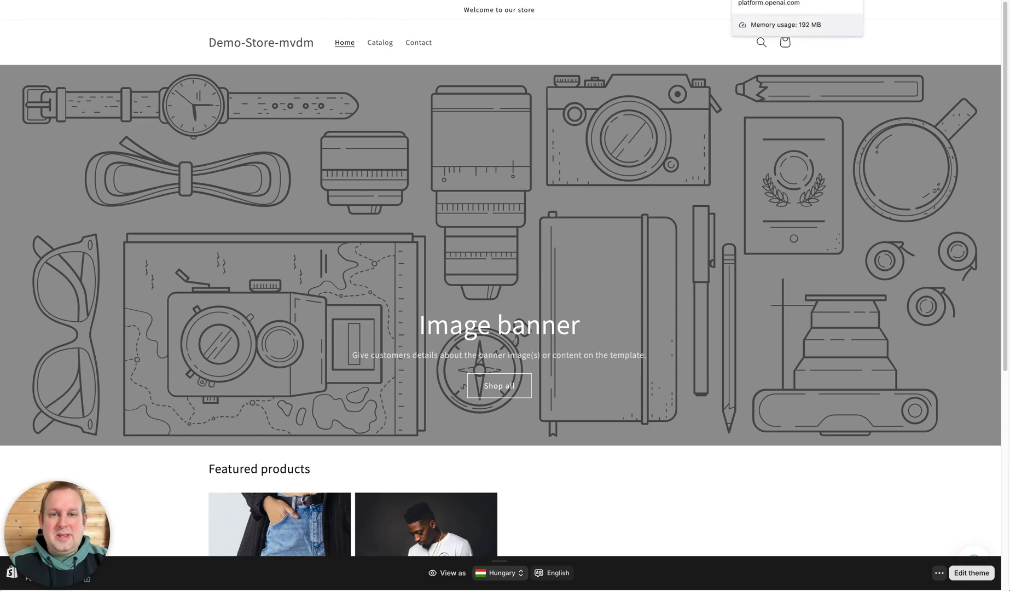
pyautogui.click(766, 0)
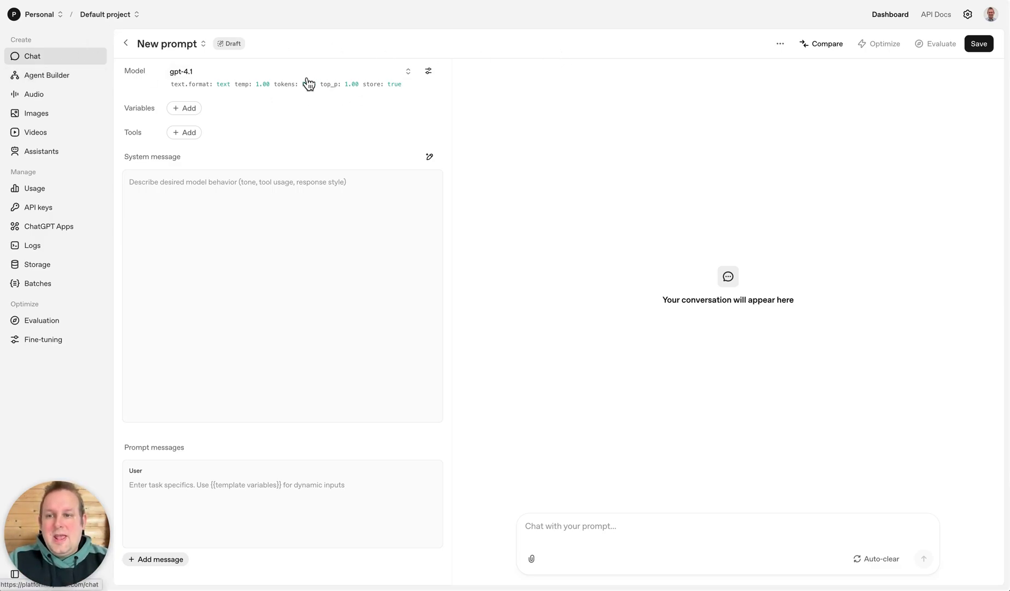
pyautogui.click(187, 136)
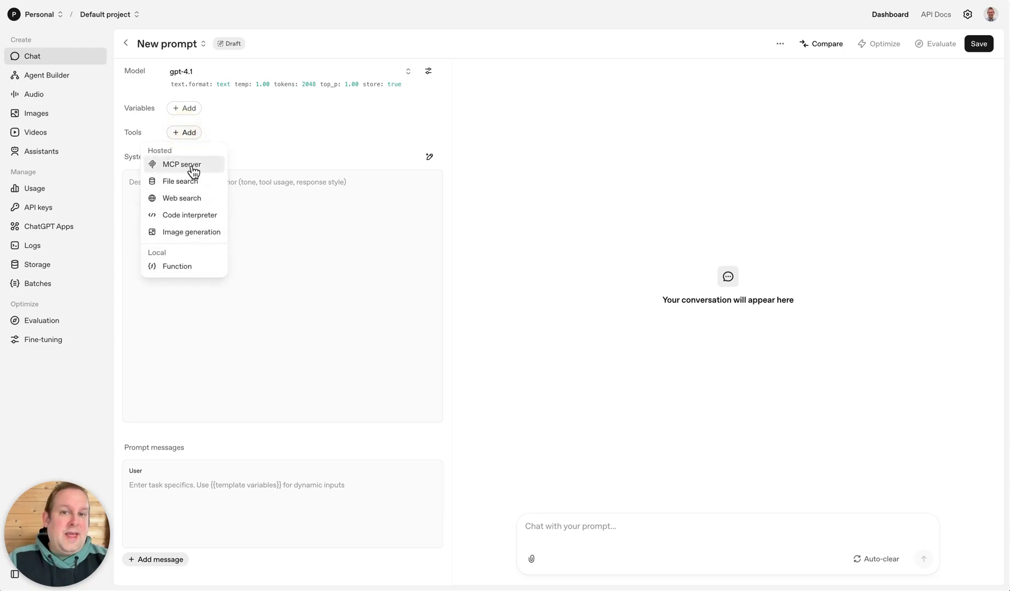
pyautogui.click(194, 171)
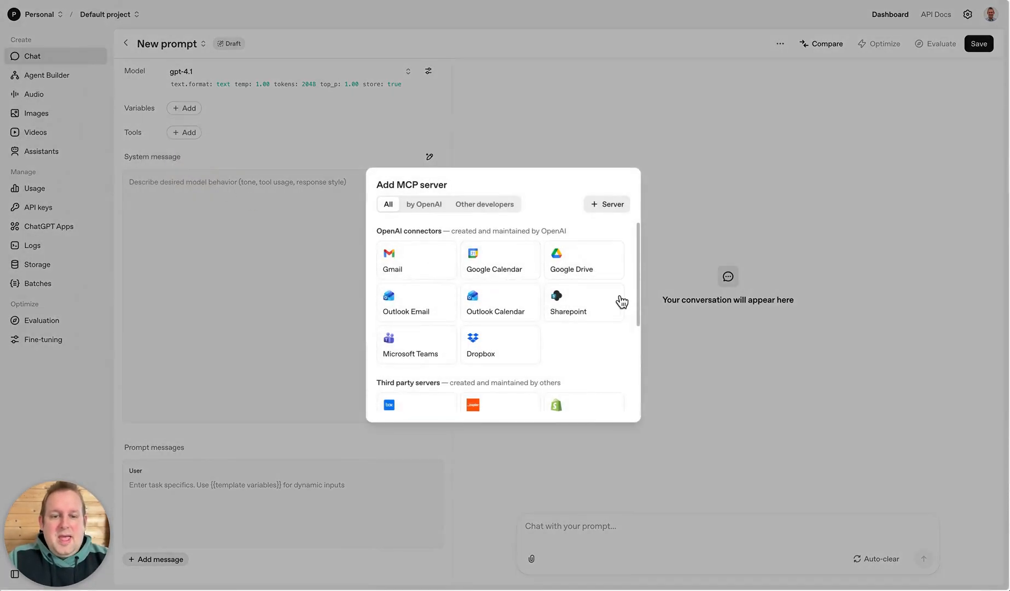
pyautogui.scroll(-1, 612, 329)
pyautogui.scroll(-1, 612, 331)
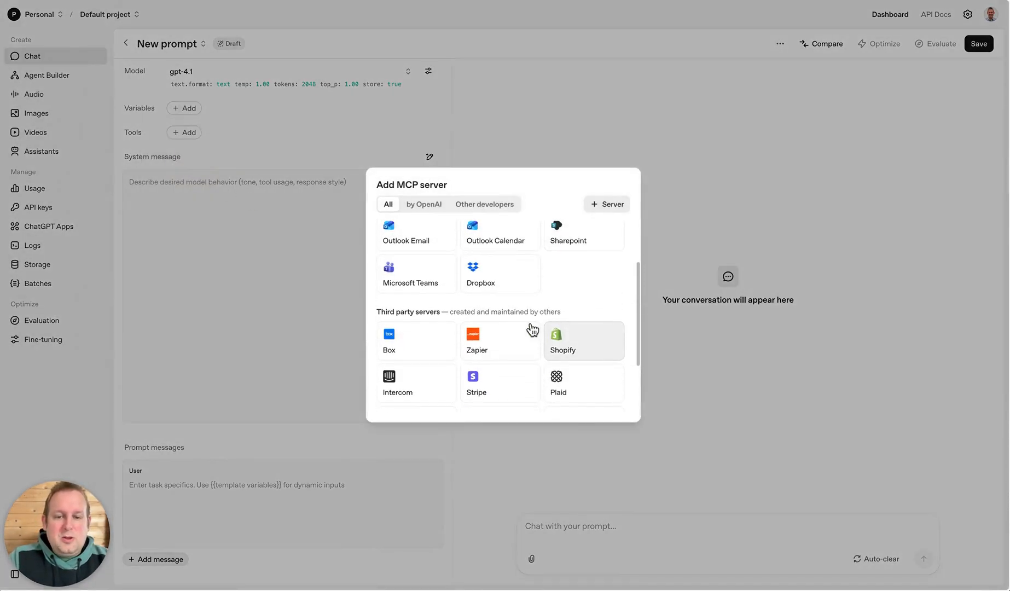
pyautogui.click(602, 341)
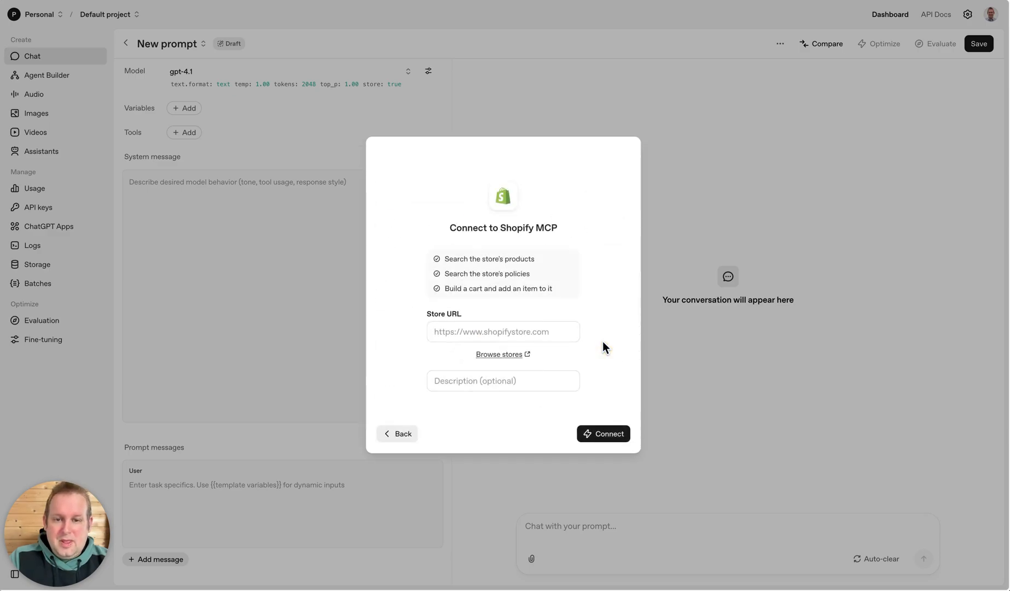
# Connect the Shopify MCP to the demo-store-mvdm.myshopify.com store and copy the resulting MCP server URL.
pyautogui.click(452, 335)
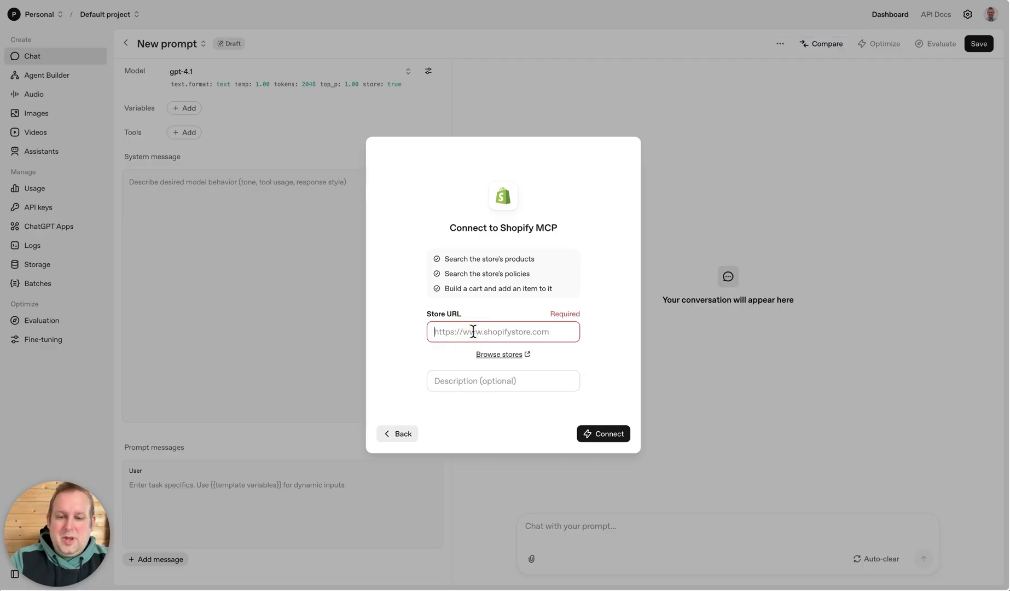
pyautogui.write('https://demo-store-mvdm.myshopify.com/')
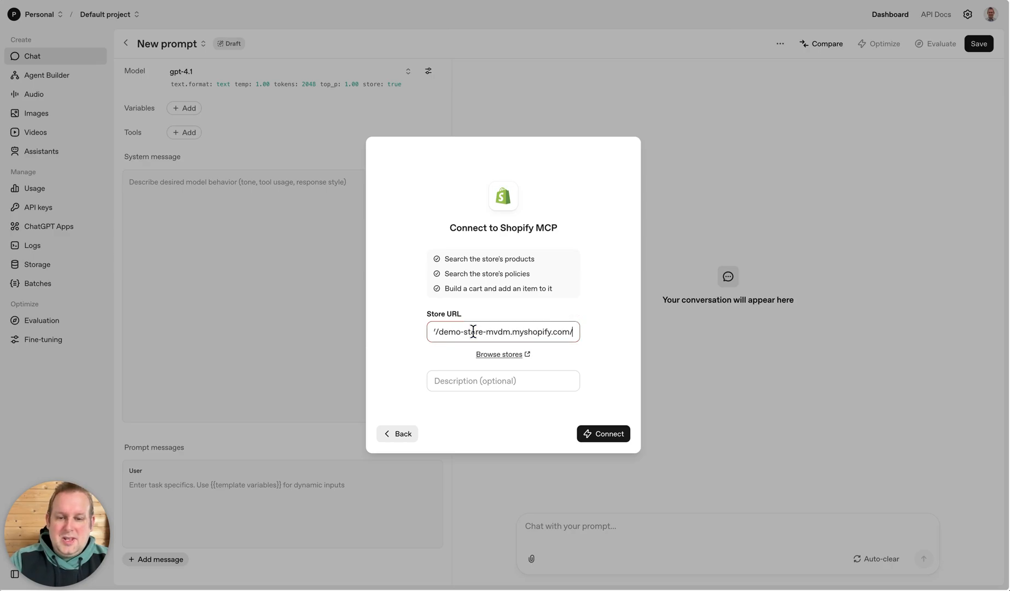
pyautogui.click(615, 433)
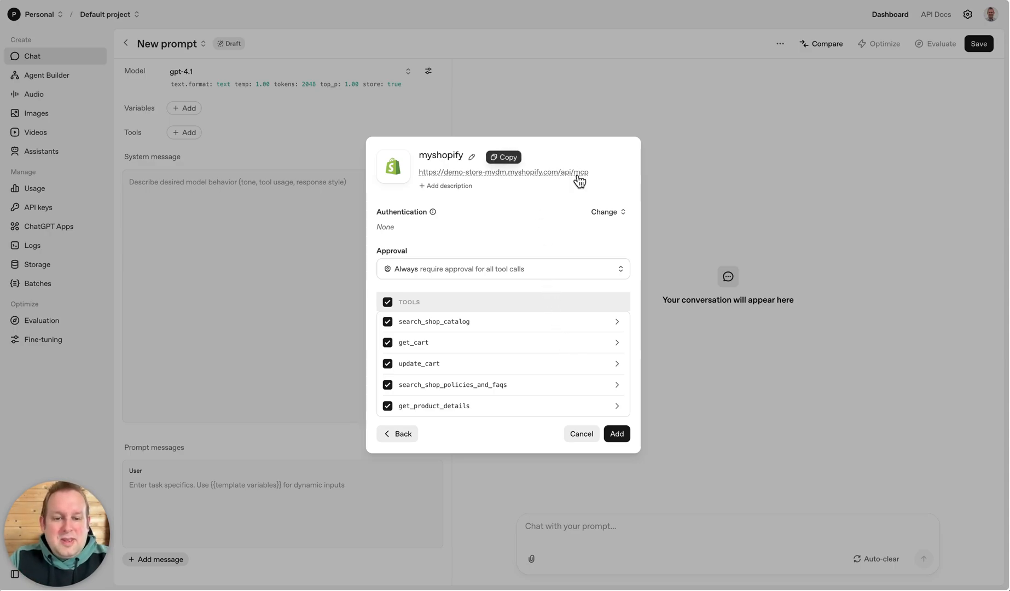
pyautogui.click(510, 159)
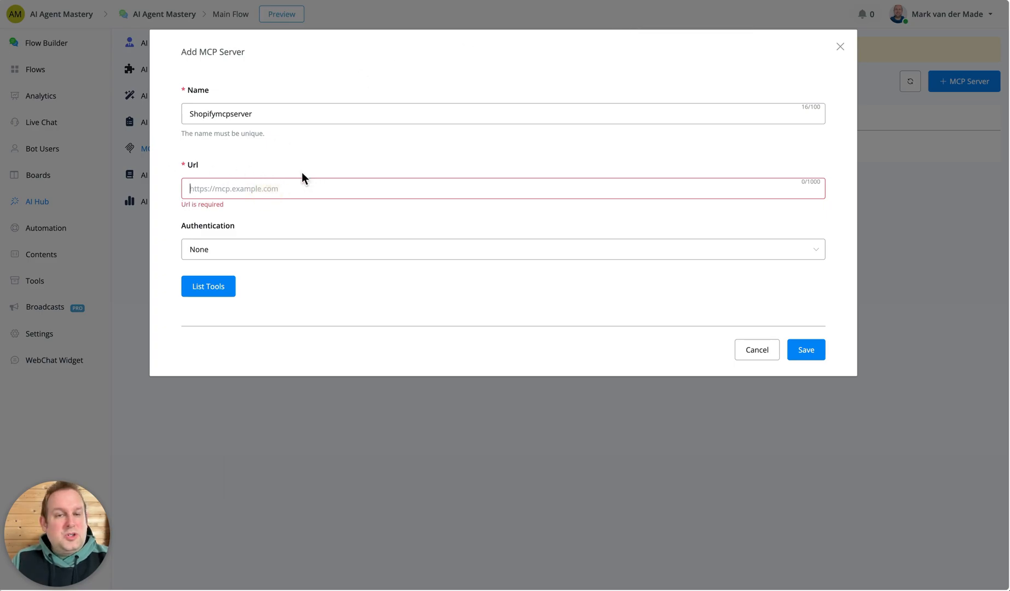
pyautogui.hotkey('ctrl', 'v')
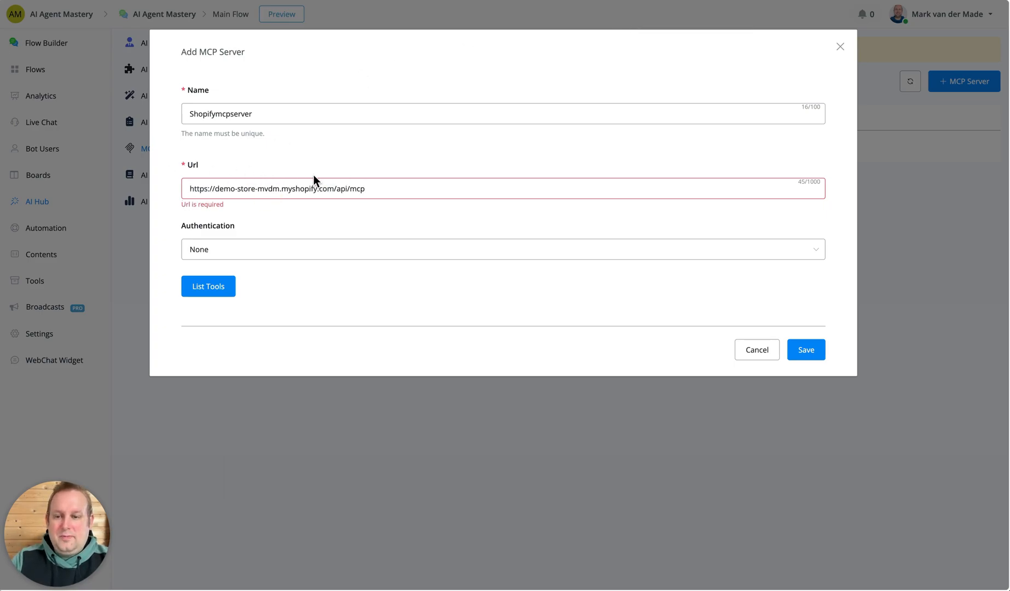
pyautogui.click(216, 287)
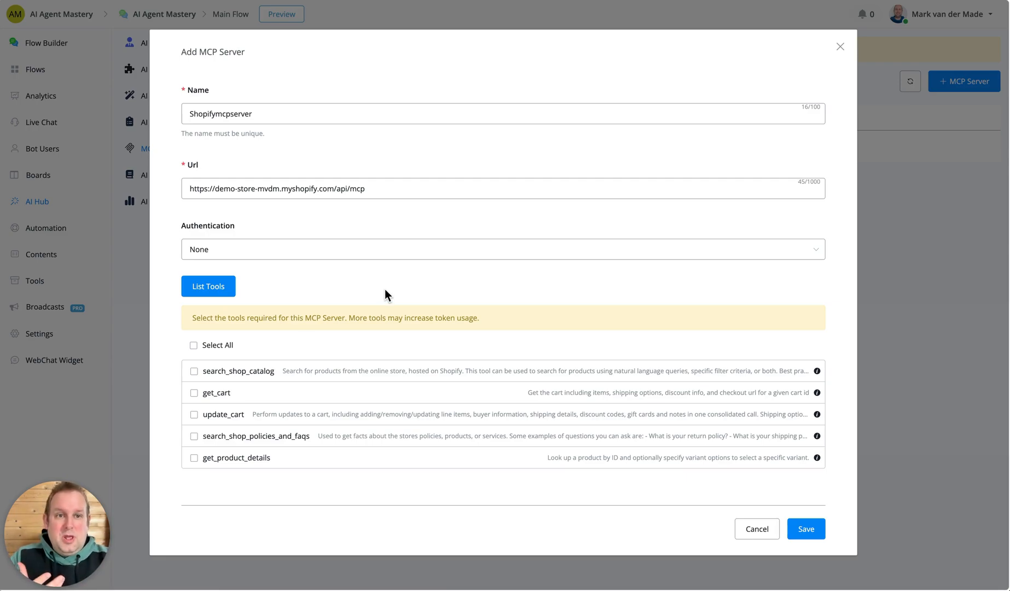
pyautogui.click(194, 346)
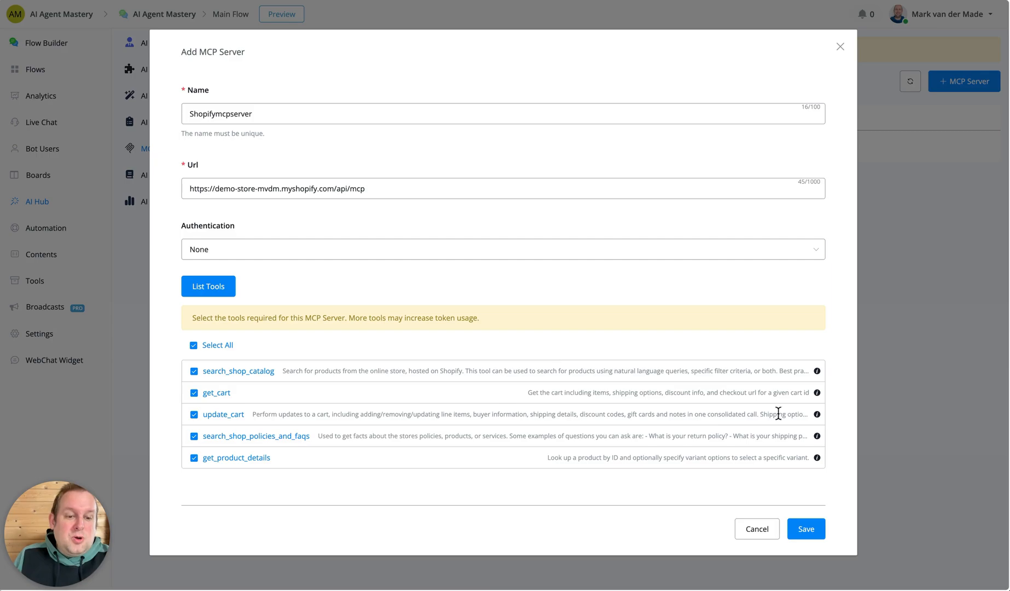
pyautogui.click(806, 537)
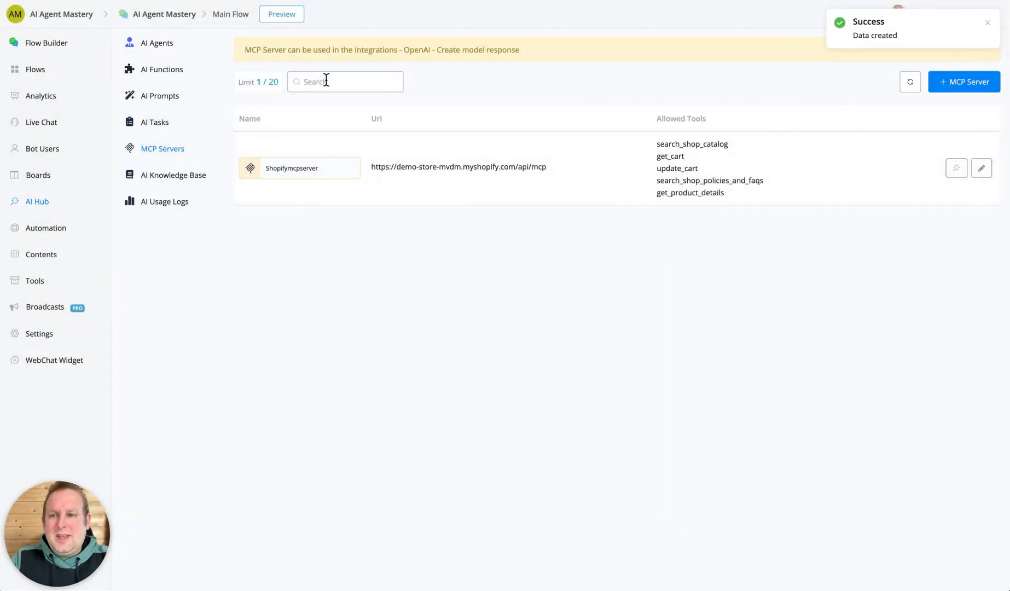
# Start a new AI agent and name it Shopify MCP Store Assistant.
pyautogui.click(136, 43)
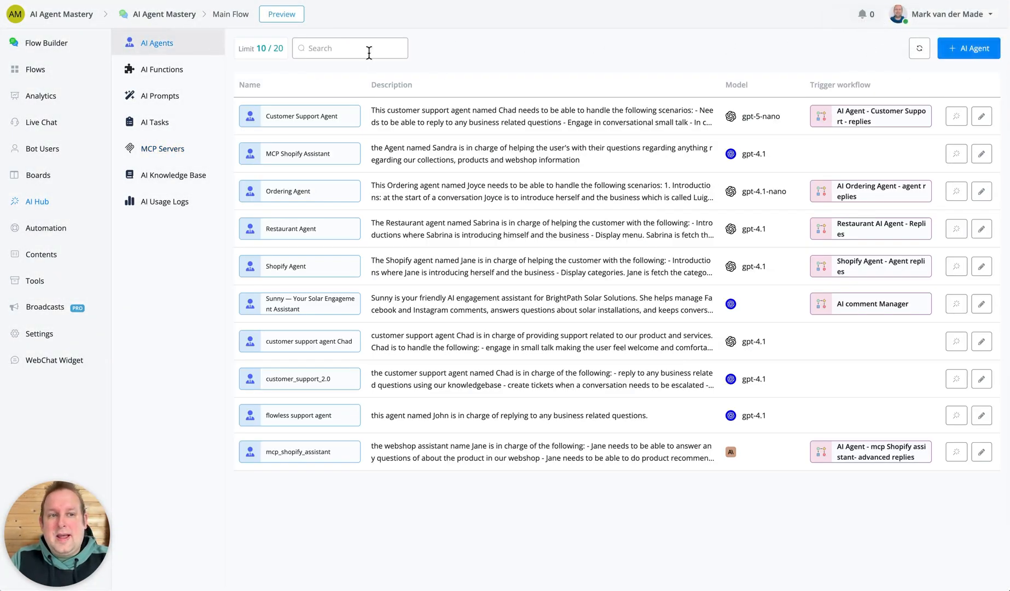
pyautogui.click(973, 51)
pyautogui.click(195, 118)
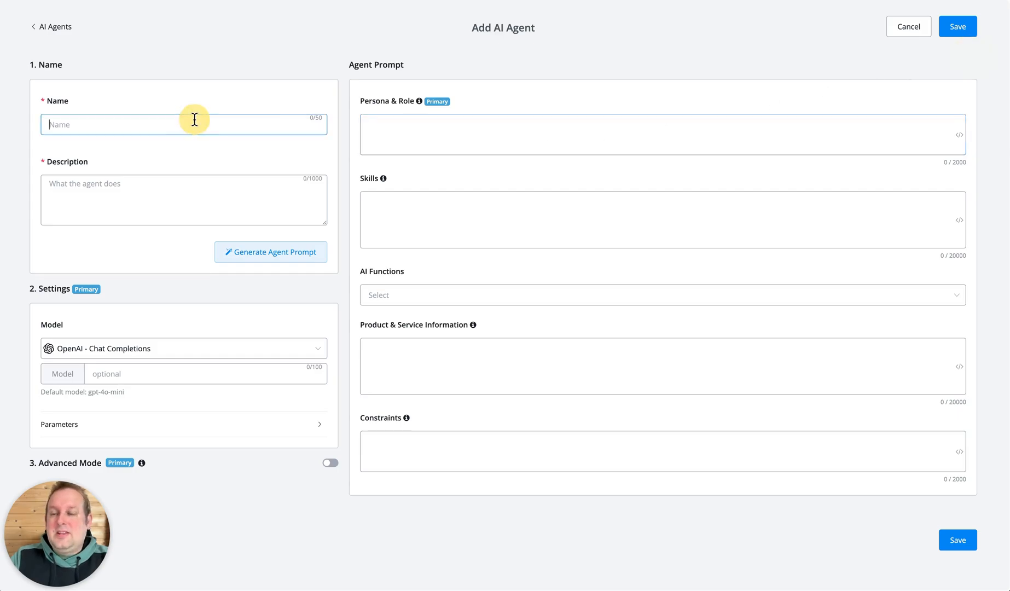
pyautogui.write('Shopify')
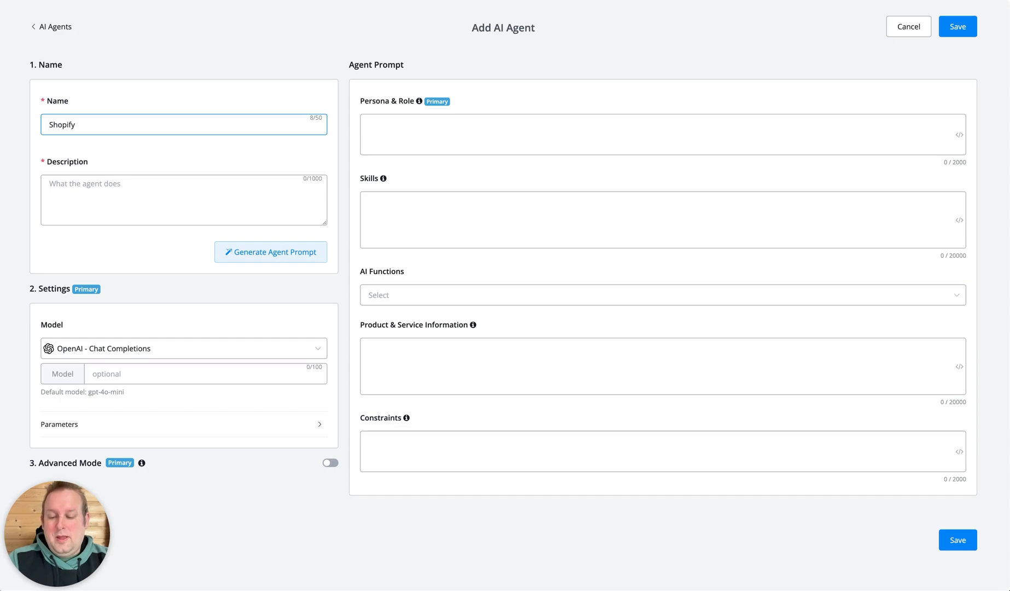
pyautogui.write(' MCP')
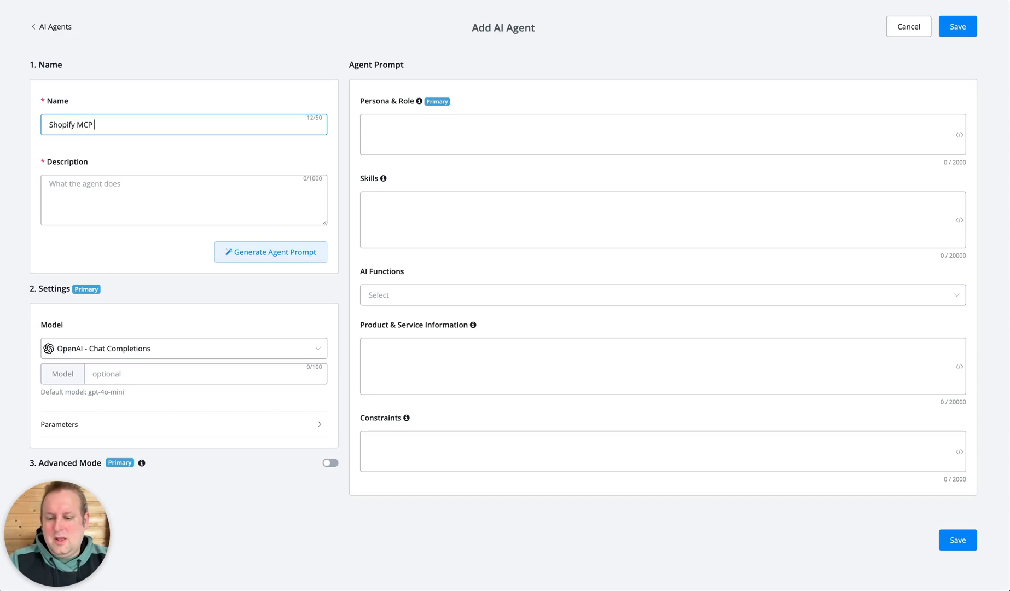
pyautogui.write(' Store ')
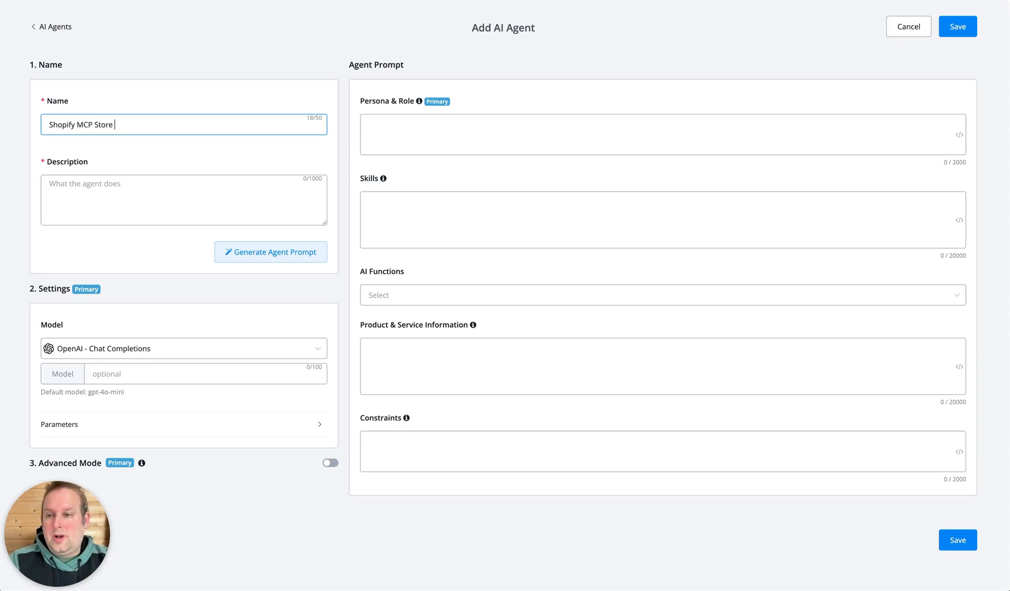
pyautogui.write('Aisi')
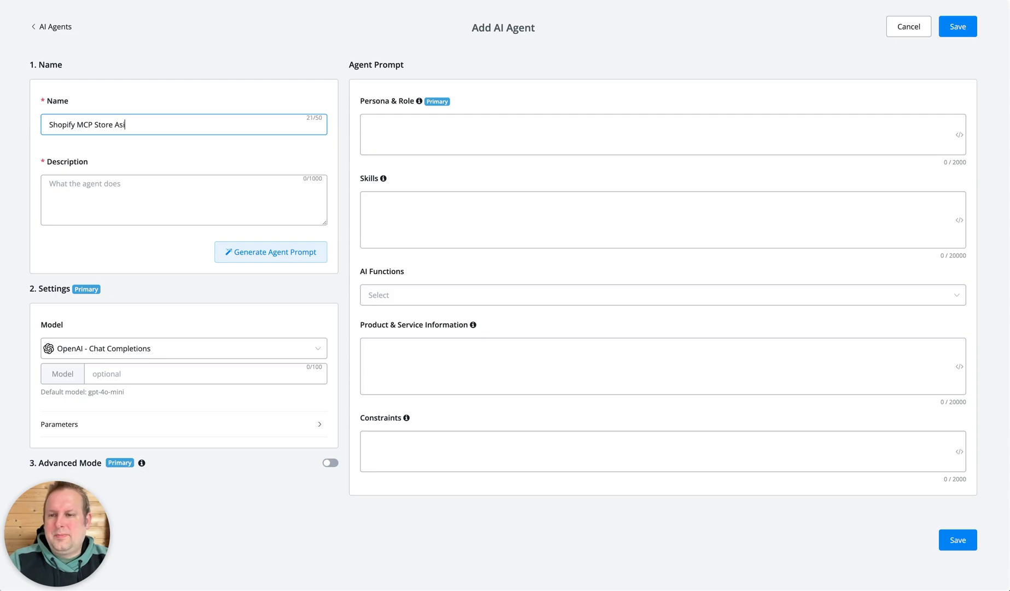
pyautogui.write('stant')
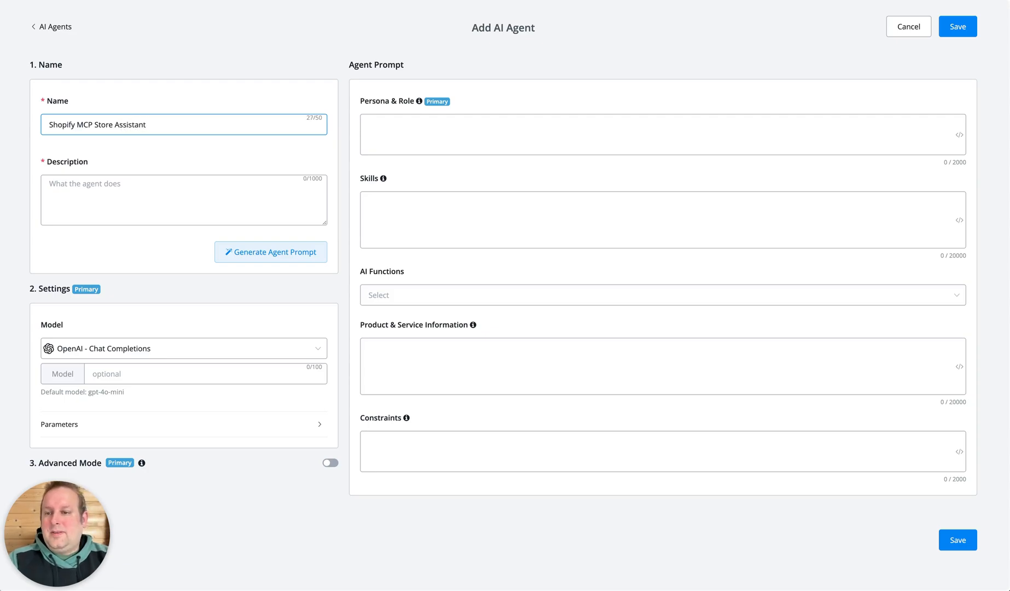
# Describe the agent as a named Shopify assistant for product search, product information, adding to cart and checkout links, and generate its agent prompt.
pyautogui.click(140, 190)
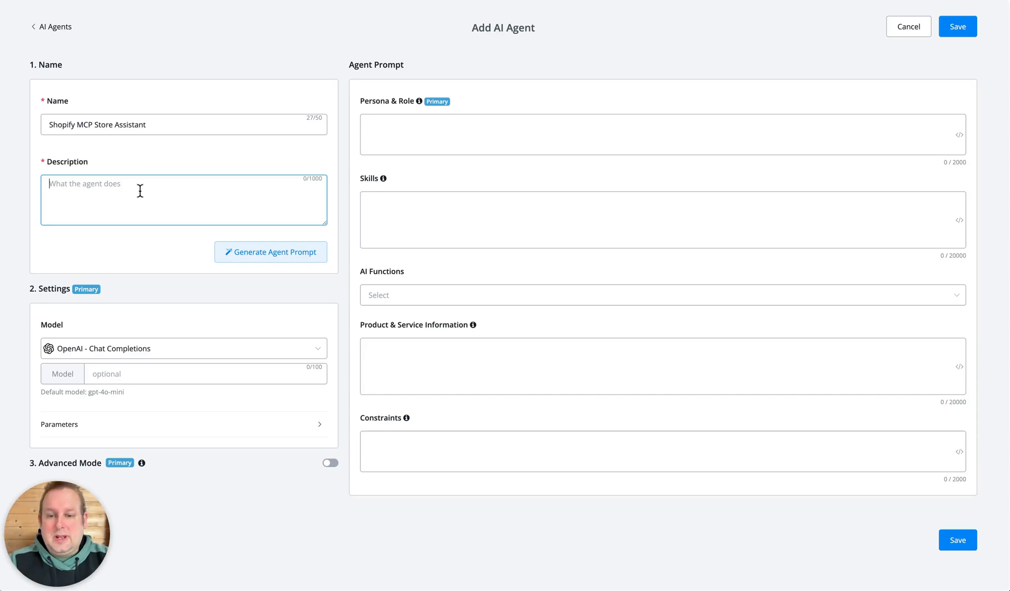
pyautogui.write('The Shopify store assistant called John is in charge to help the customer find any products and provide information on those products. John is also to help with adding products to cart and provide checkout links')
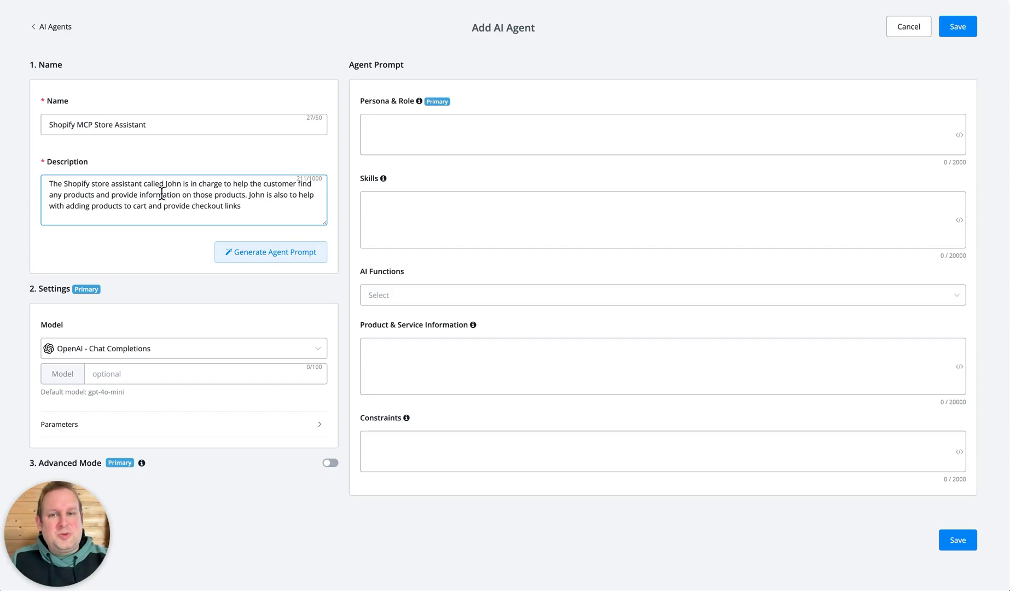
pyautogui.click(316, 242)
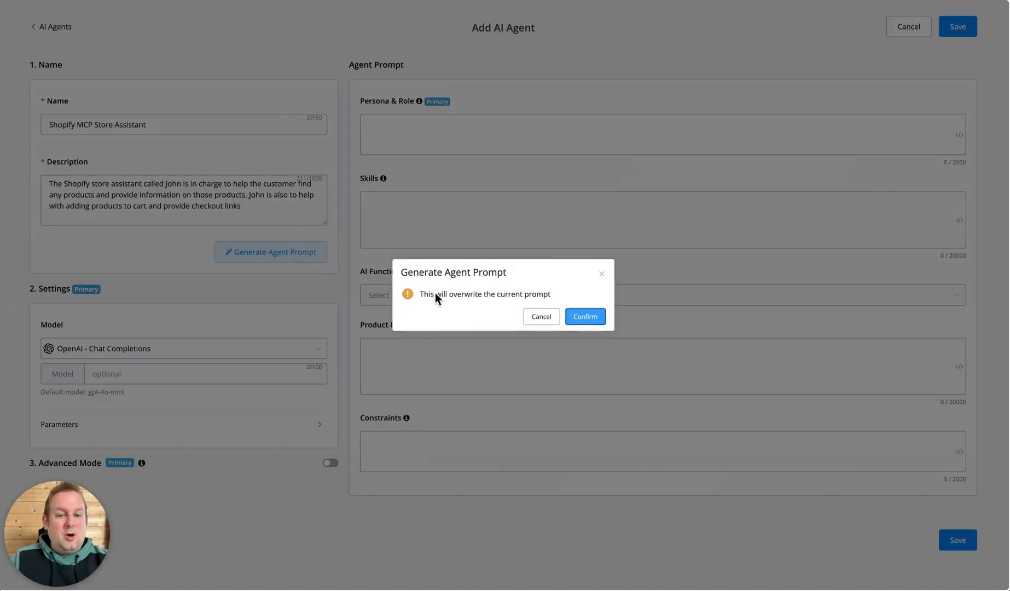
pyautogui.click(594, 321)
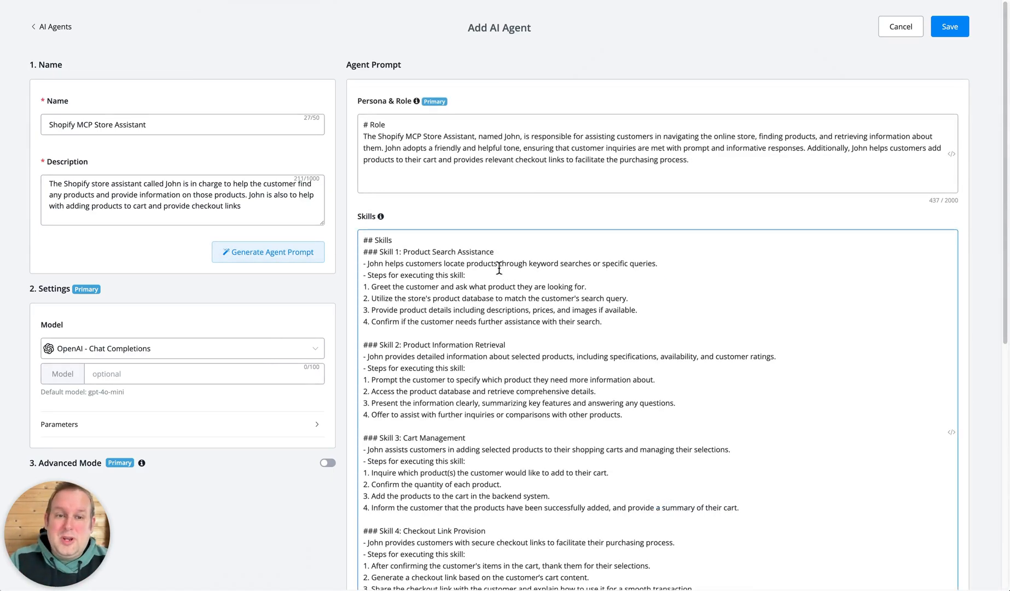
# Review the generated skills and set the agent's model to OpenAI - Responses.
pyautogui.scroll(-8, 493, 262)
pyautogui.scroll(5, 466, 240)
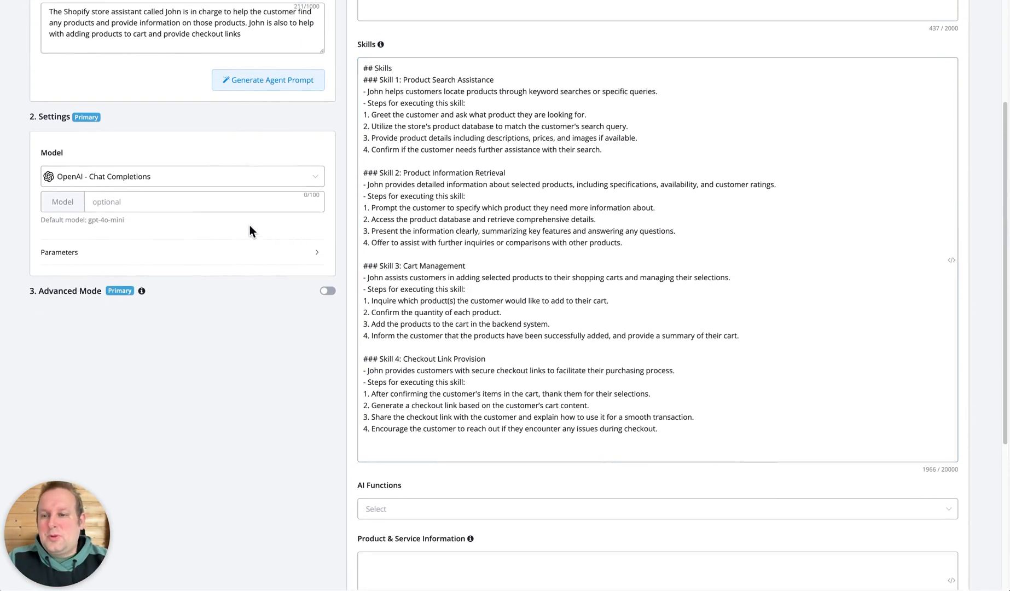
pyautogui.click(171, 177)
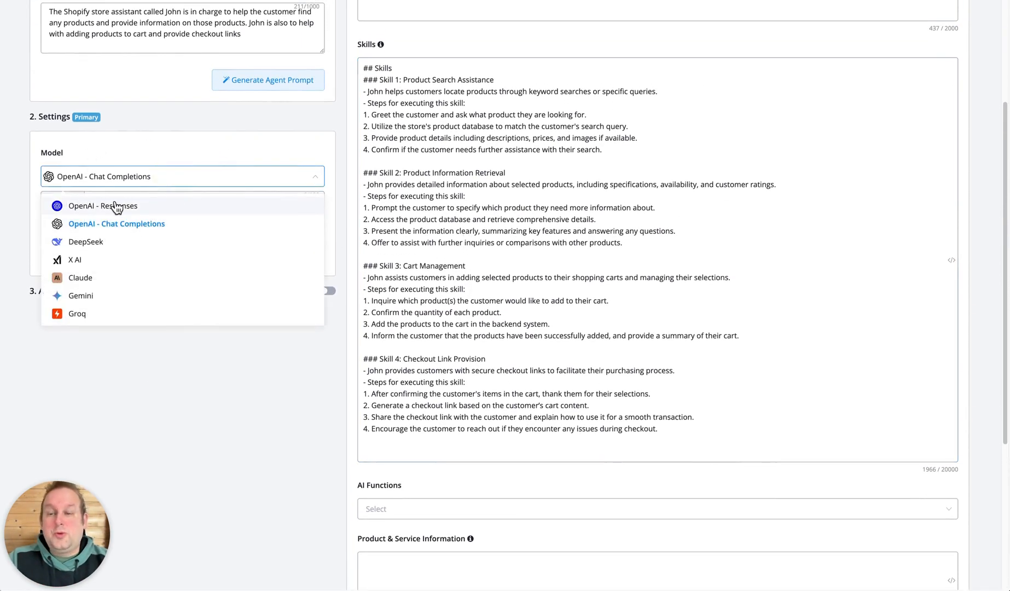
pyautogui.click(157, 205)
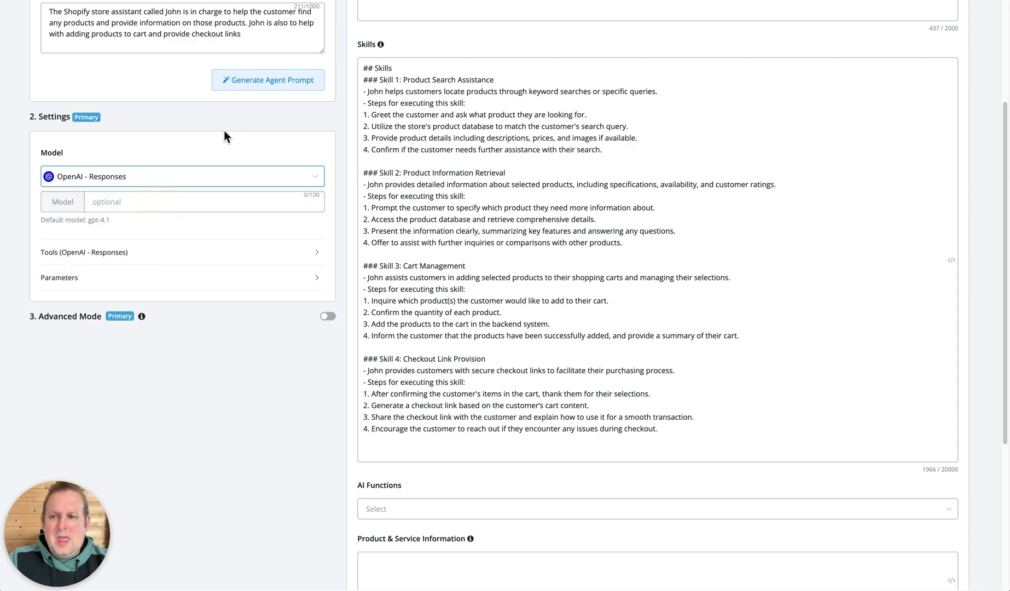
# Specify gpt-4.1 as the model name for the agent's OpenAI - Responses setting.
pyautogui.click(123, 200)
pyautogui.click(147, 203)
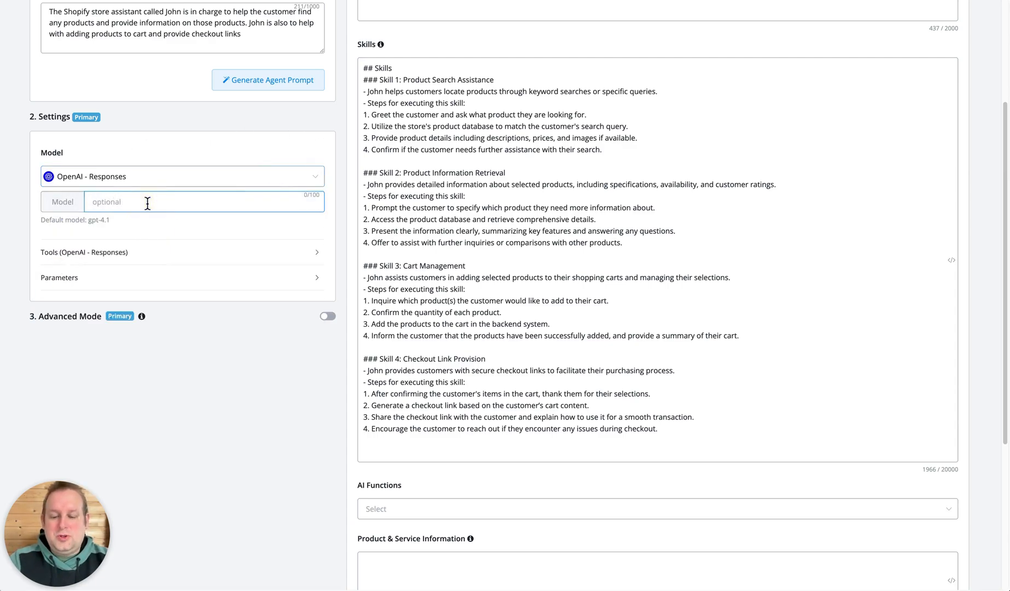
pyautogui.write('gpt-4.')
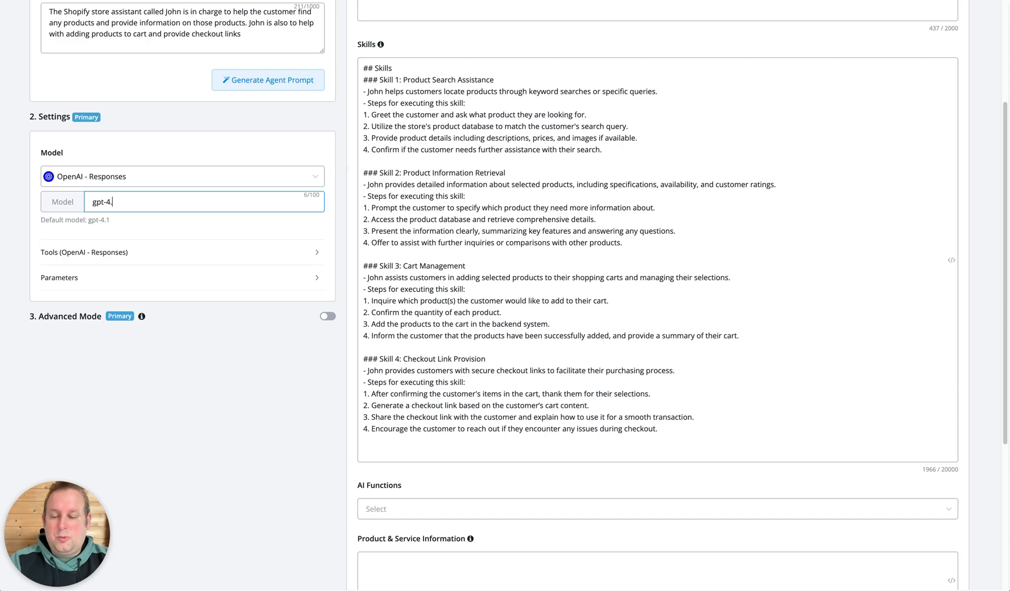
pyautogui.write('1')
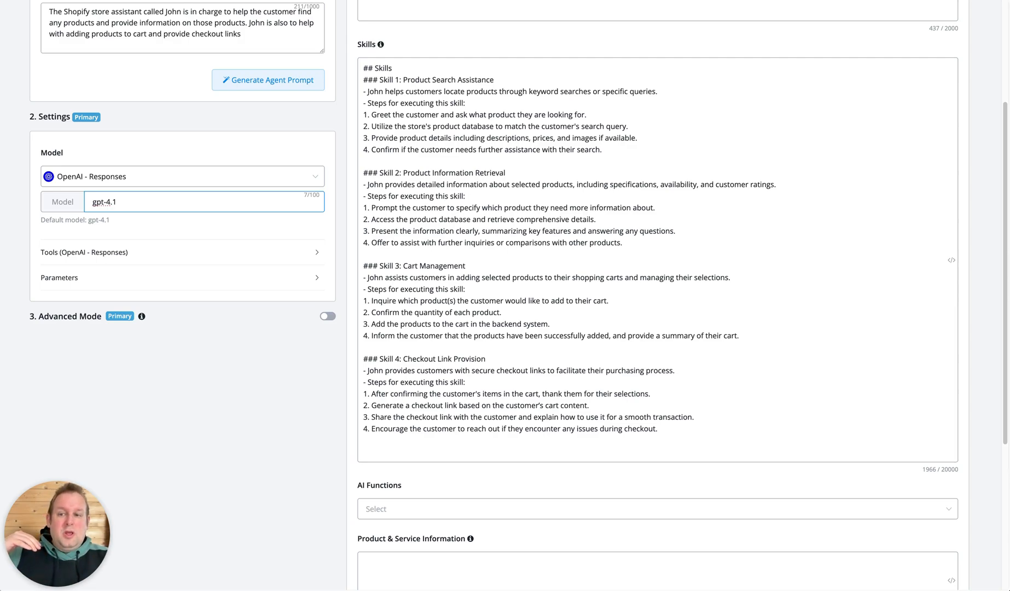
# Attach the Shopifymcpserver MCP server to the agent's OpenAI - Responses tools.
pyautogui.click(138, 257)
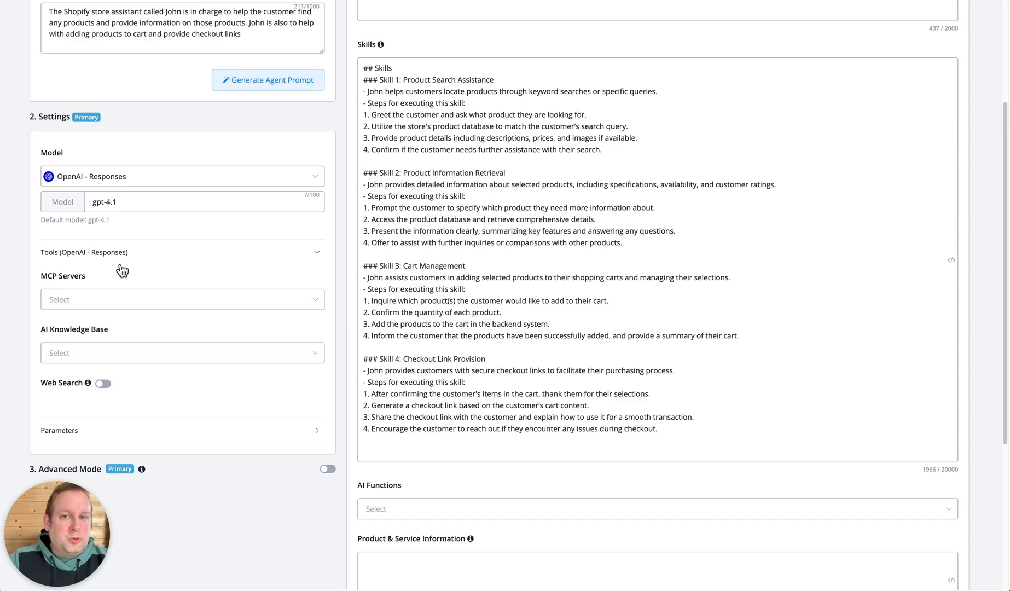
pyautogui.click(70, 300)
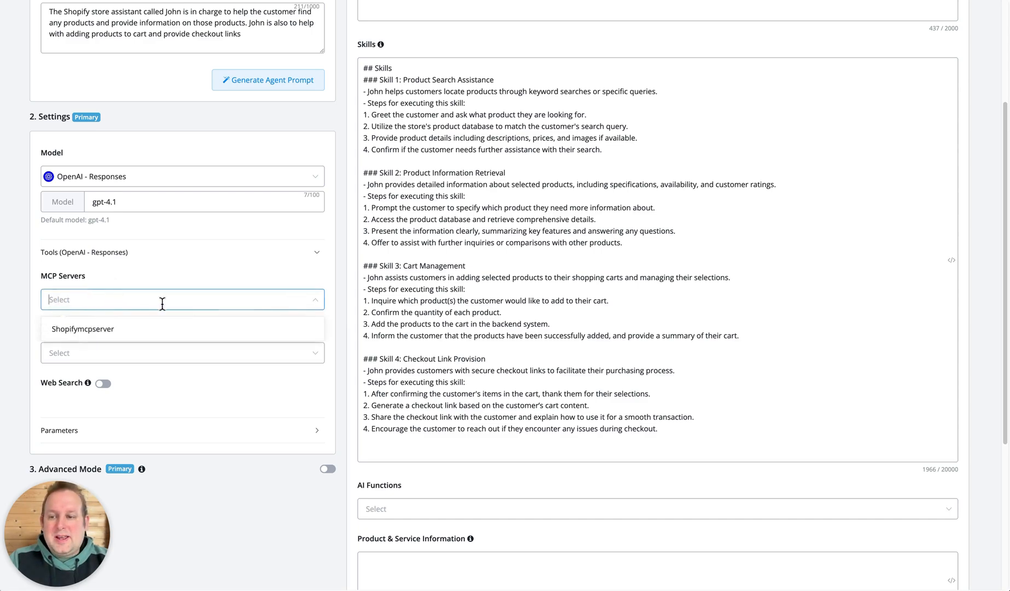
pyautogui.click(85, 333)
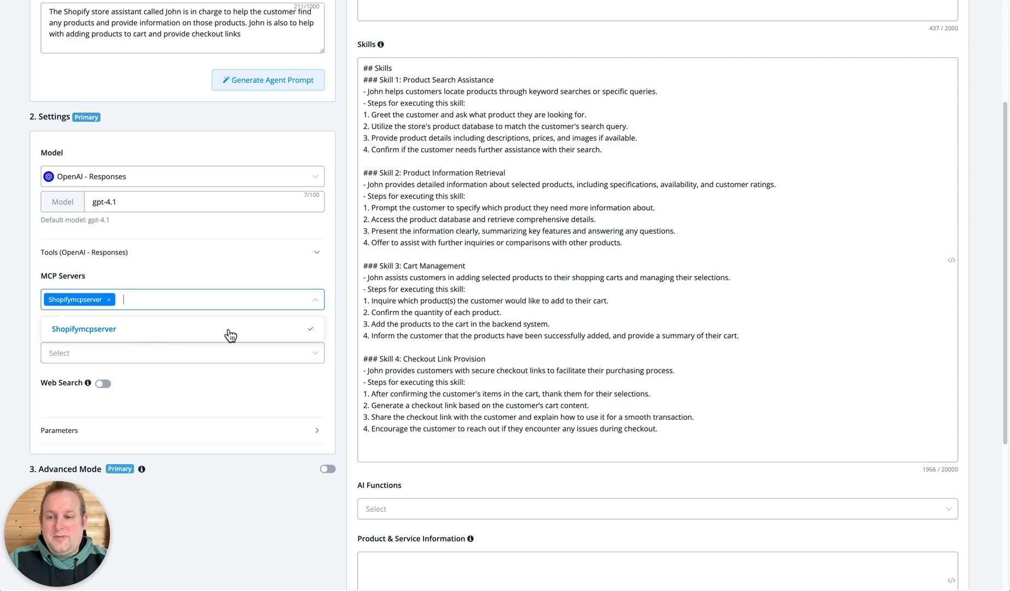
pyautogui.click(262, 267)
pyautogui.click(264, 262)
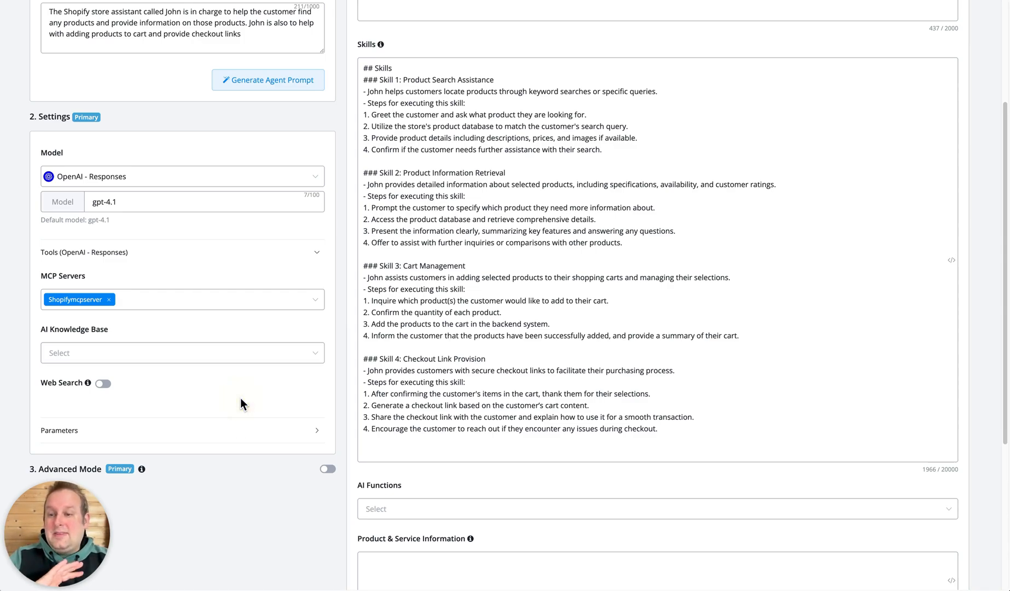
# Load the Precise preset for the agent's parameters and set the max tokens to 3000.
pyautogui.click(219, 430)
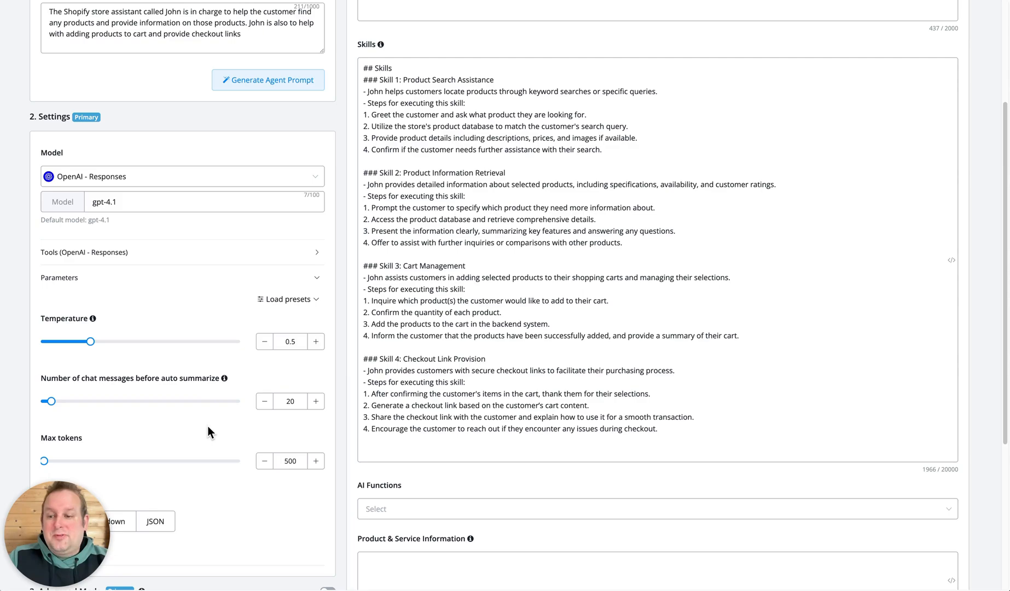
pyautogui.scroll(-3, 207, 428)
pyautogui.click(316, 136)
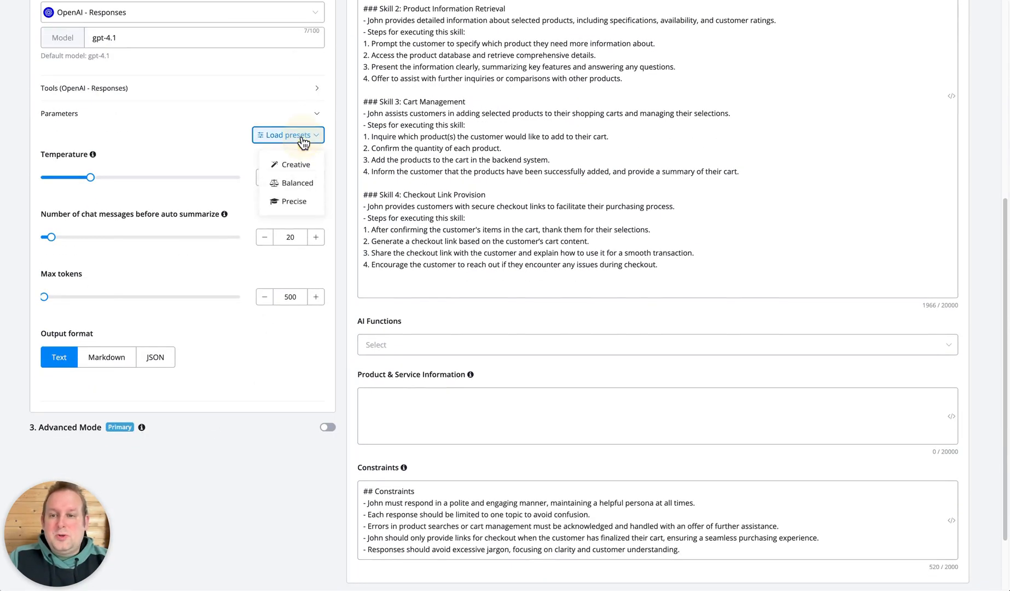
pyautogui.click(279, 203)
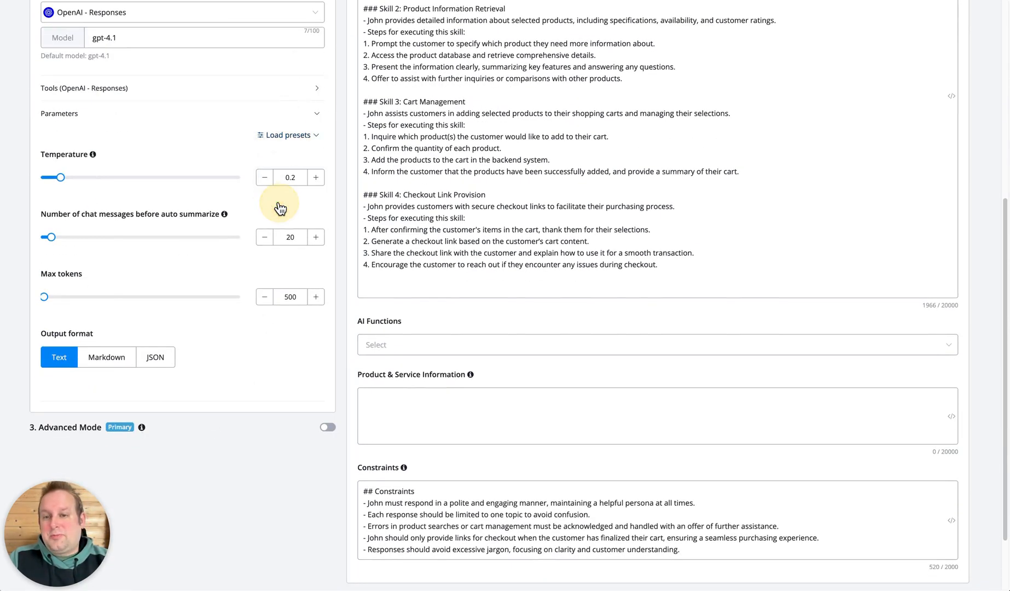
pyautogui.doubleClick(295, 298)
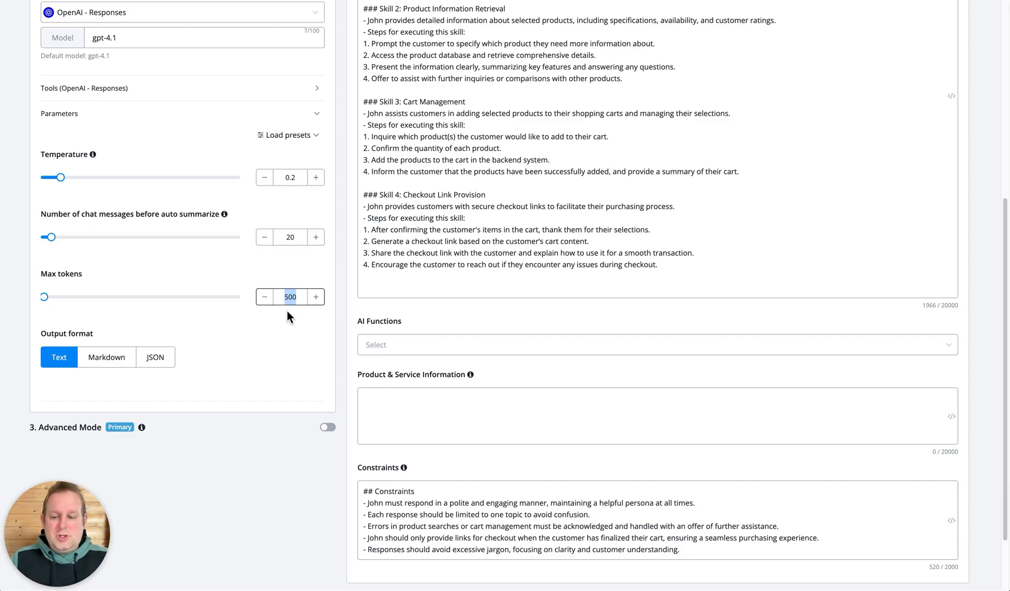
pyautogui.write('3000')
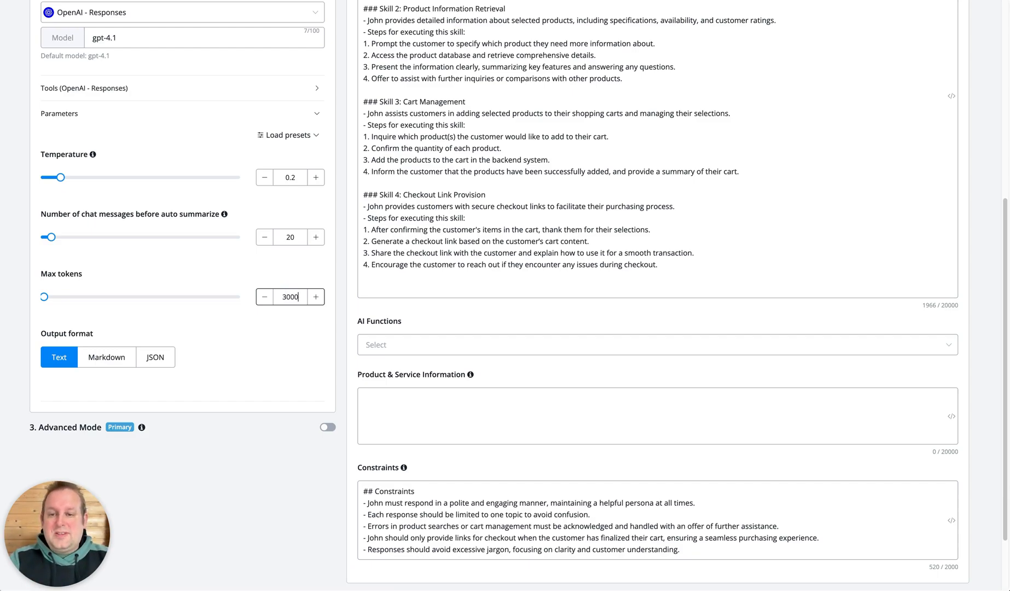
pyautogui.click(265, 362)
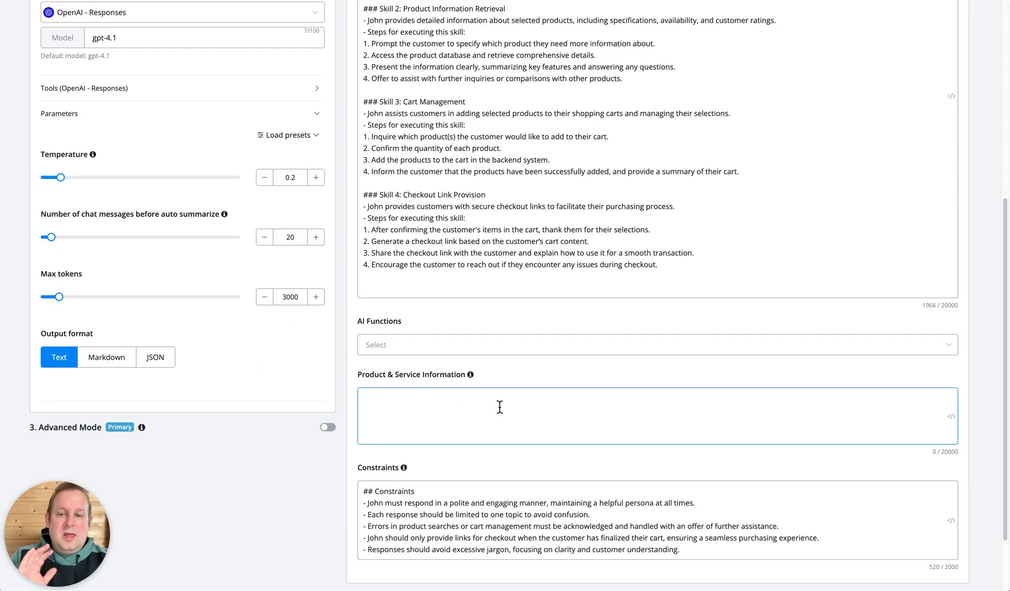
# Look over the agent's remaining prompt sections and save the new AI agent.
pyautogui.scroll(-2, 498, 406)
pyautogui.scroll(8, 499, 406)
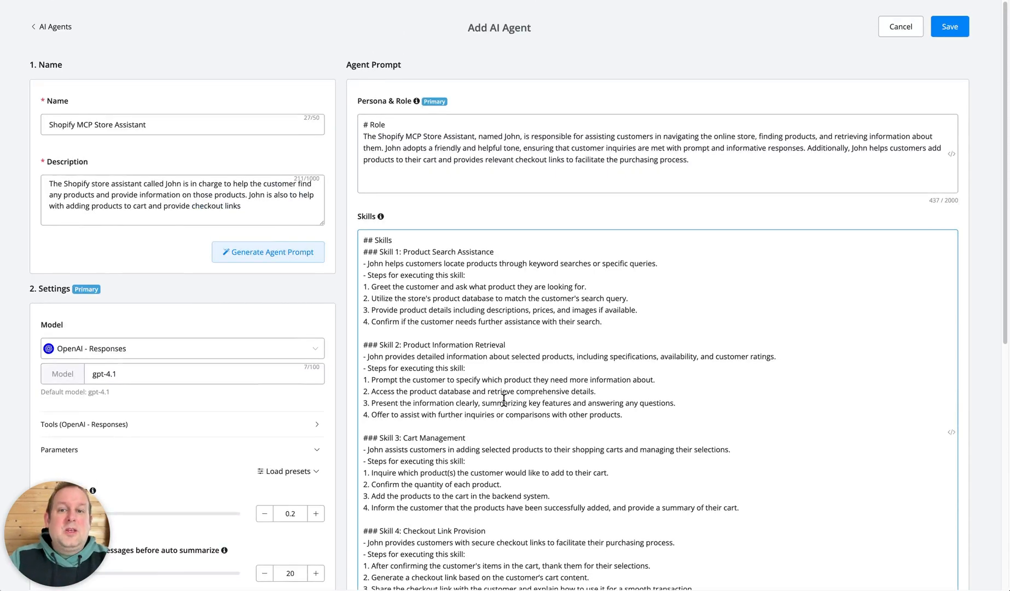
pyautogui.click(963, 35)
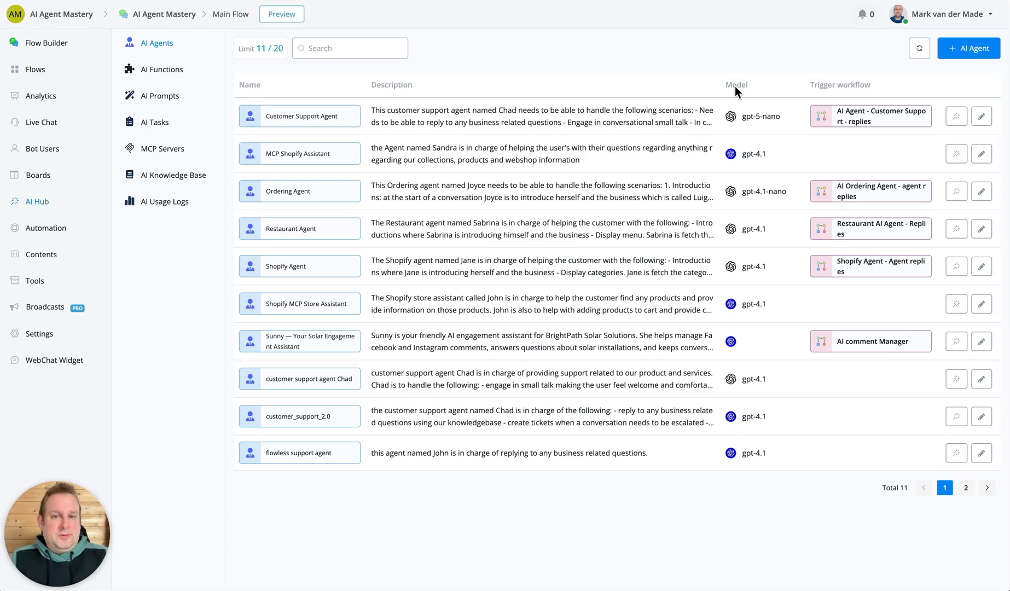
# Create a Web sub flow named "shopify store assistant agent" in the AI Agents folder.
pyautogui.click(82, 71)
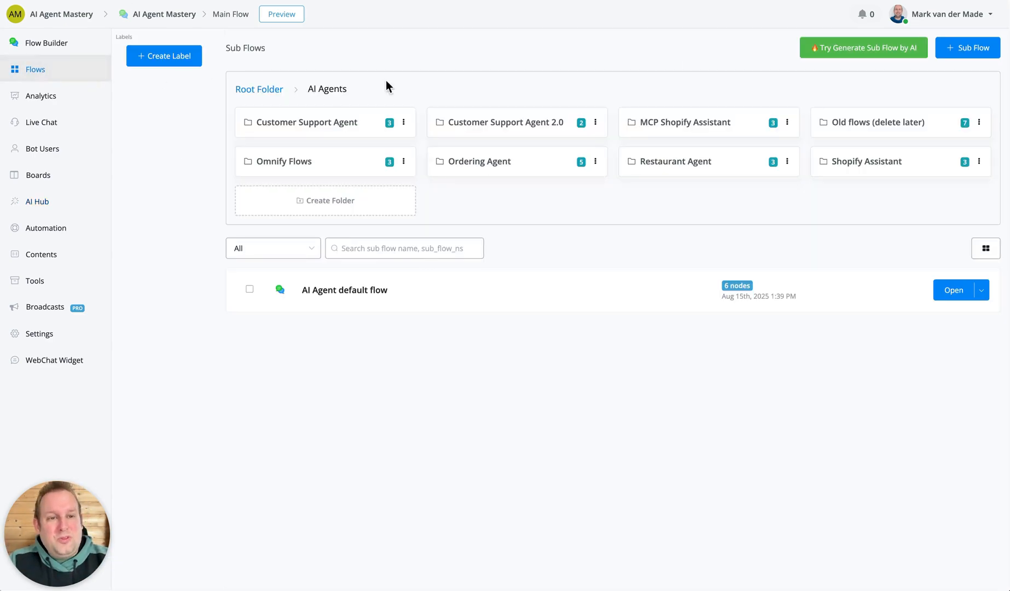
pyautogui.click(953, 56)
pyautogui.click(506, 202)
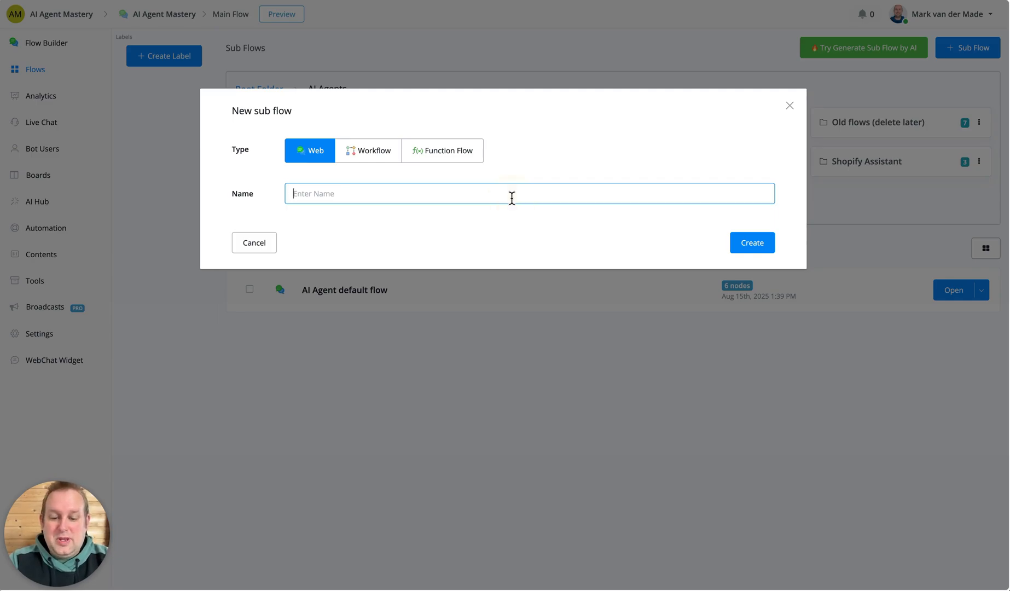
pyautogui.write('shiop')
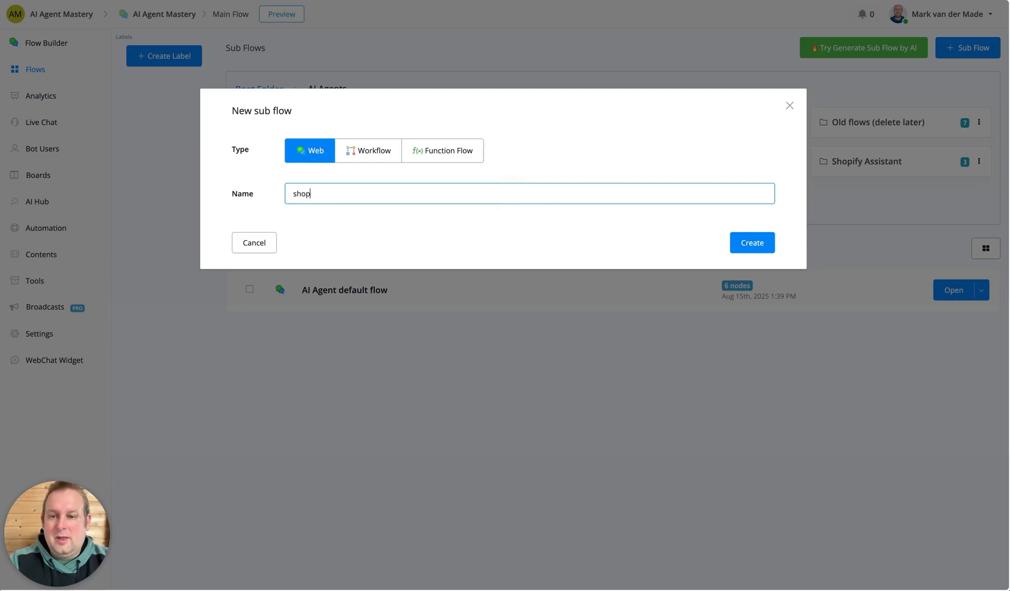
pyautogui.write('ify ai')
pyautogui.press('BackSpace')
pyautogui.press('BackSpace')
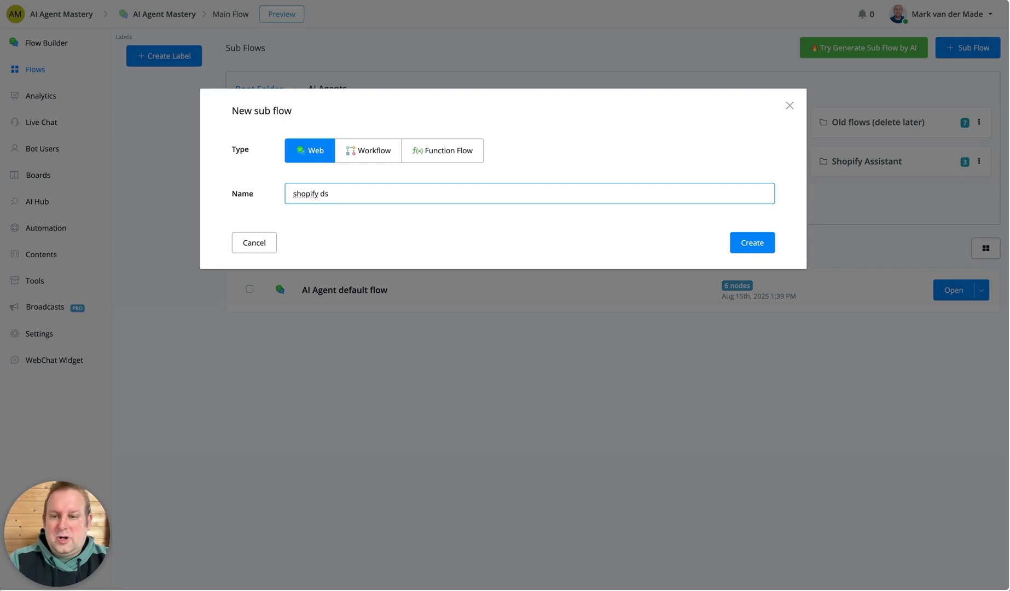
pyautogui.write('store assis')
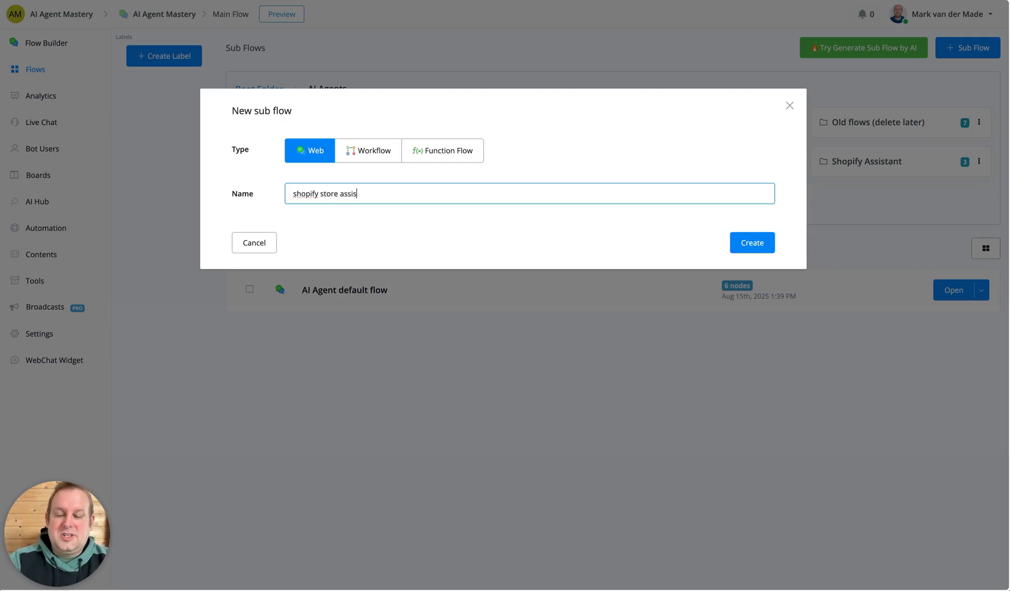
pyautogui.write('tant agent')
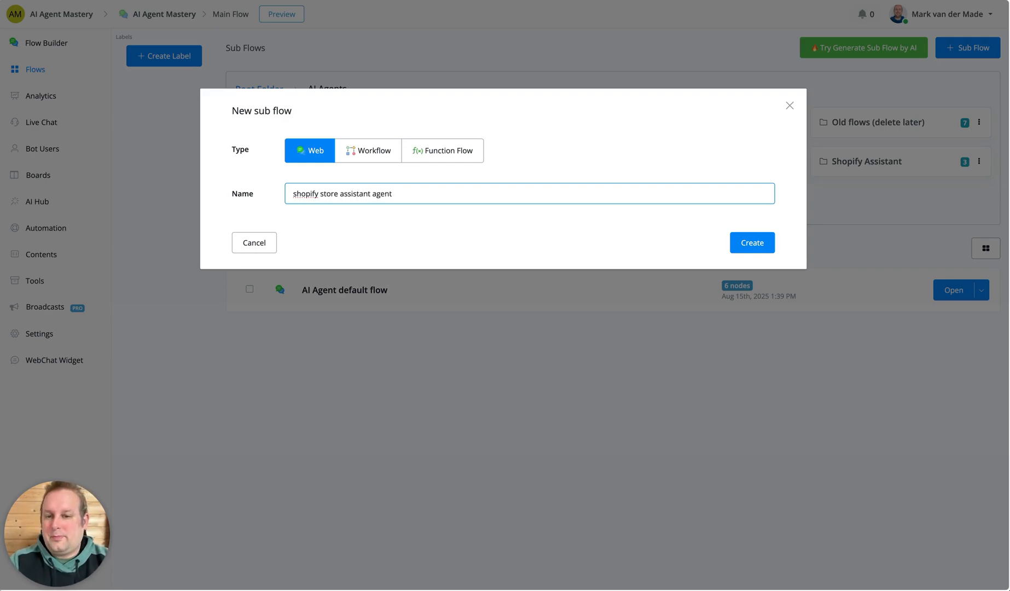
pyautogui.click(773, 242)
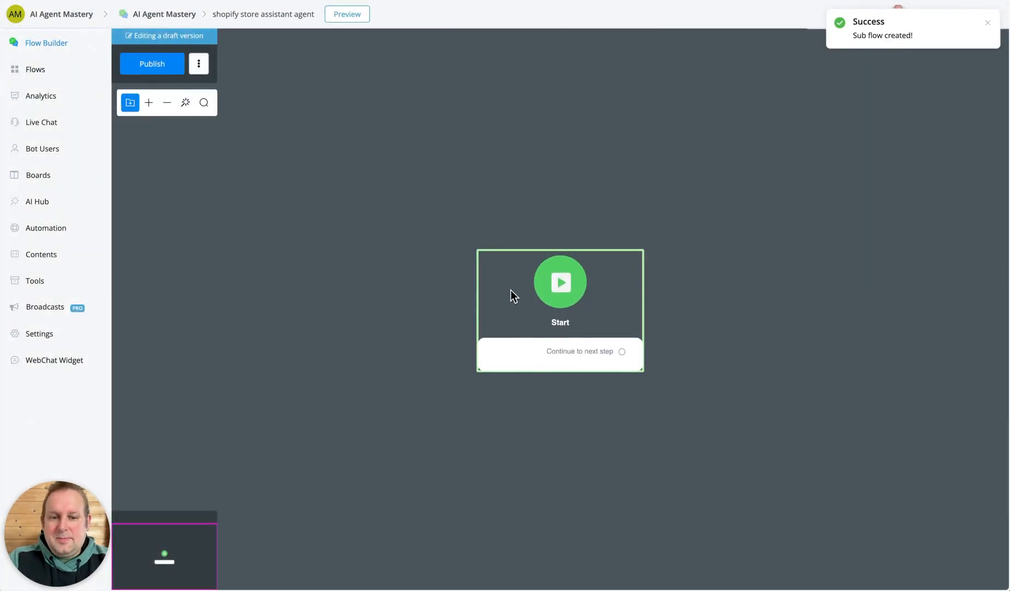
# Connect a new Action step to the Start node and add an AI Agent action to it.
pyautogui.click(295, 265)
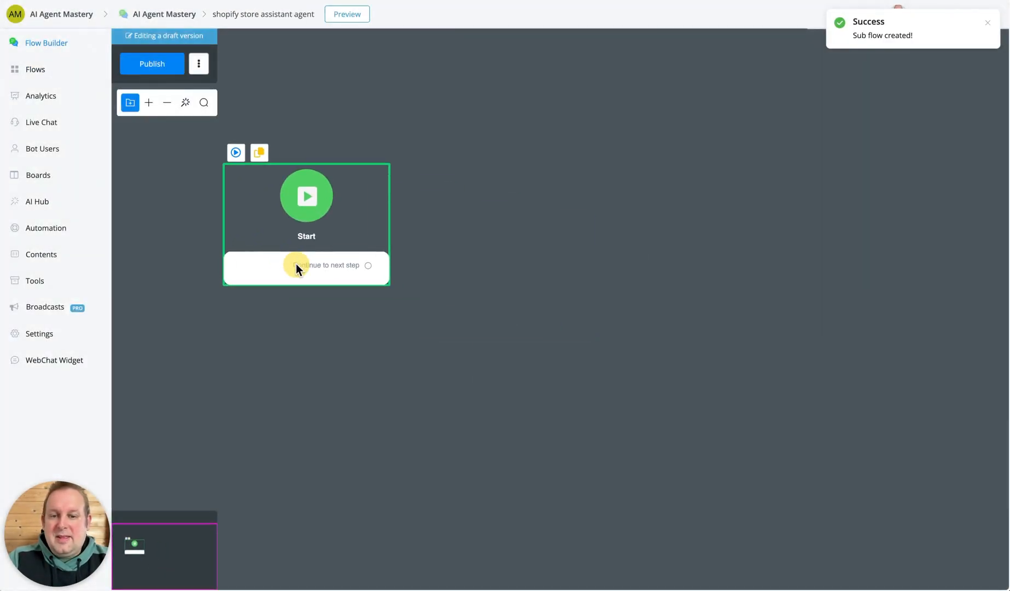
pyautogui.moveTo(369, 266); pyautogui.dragTo(478, 220)
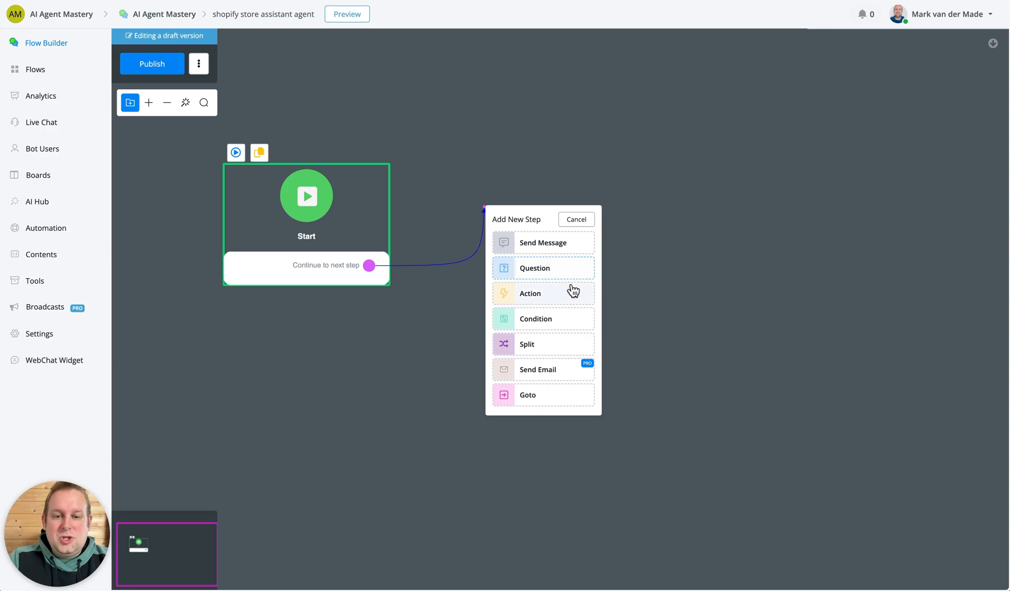
pyautogui.click(554, 297)
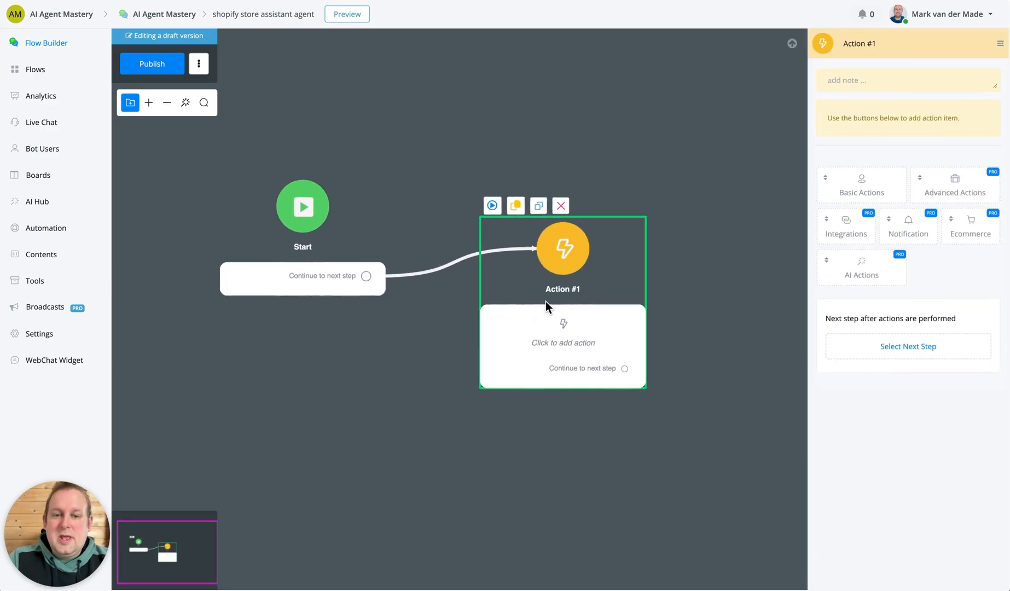
pyautogui.click(868, 279)
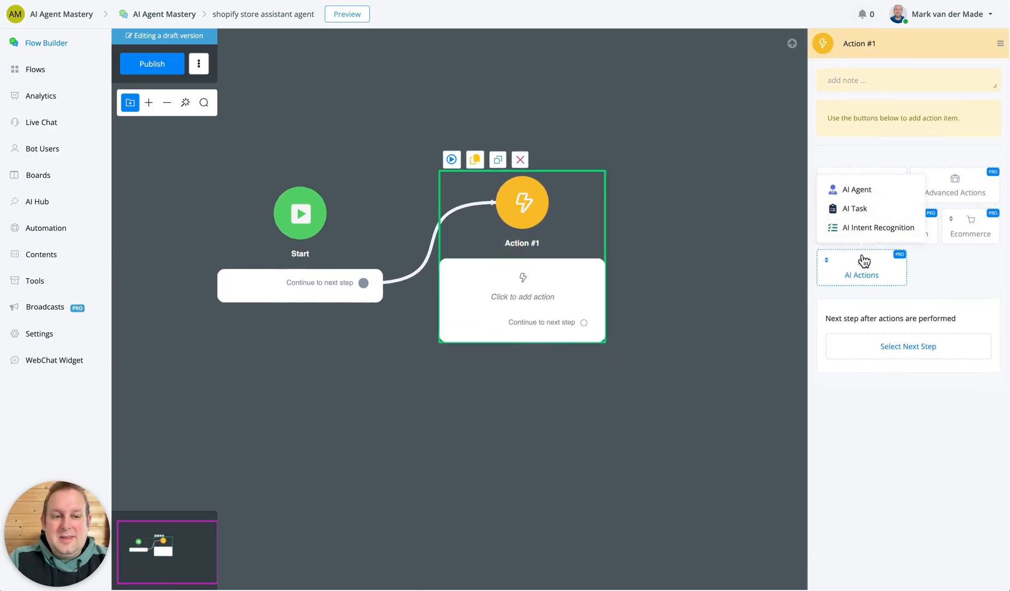
pyautogui.click(878, 198)
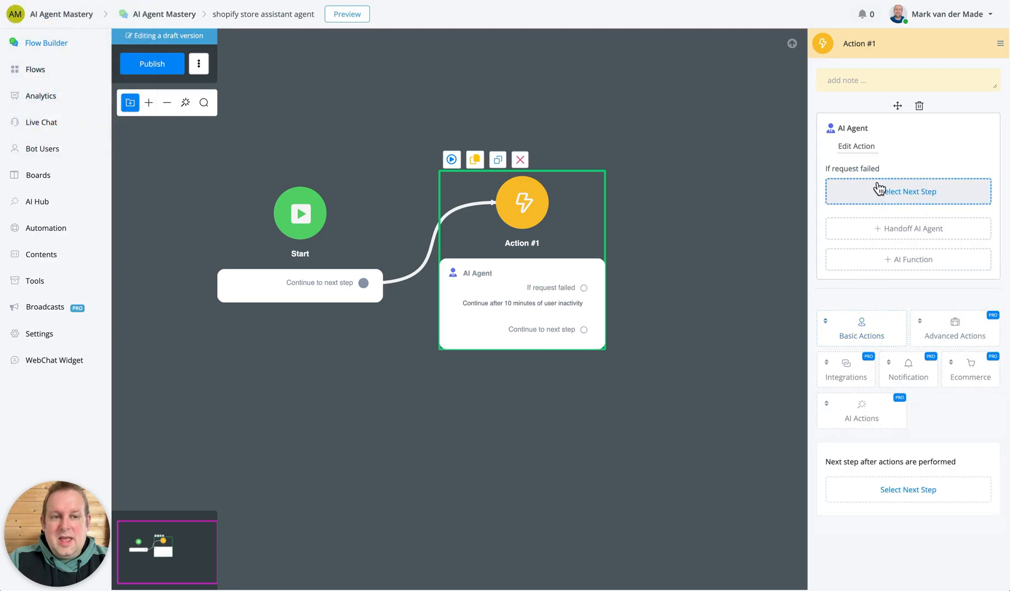
# Set Shopify MCP Store Assistant as the AI Agent action's primary agent, save the action and publish the sub flow.
pyautogui.click(859, 146)
pyautogui.click(458, 116)
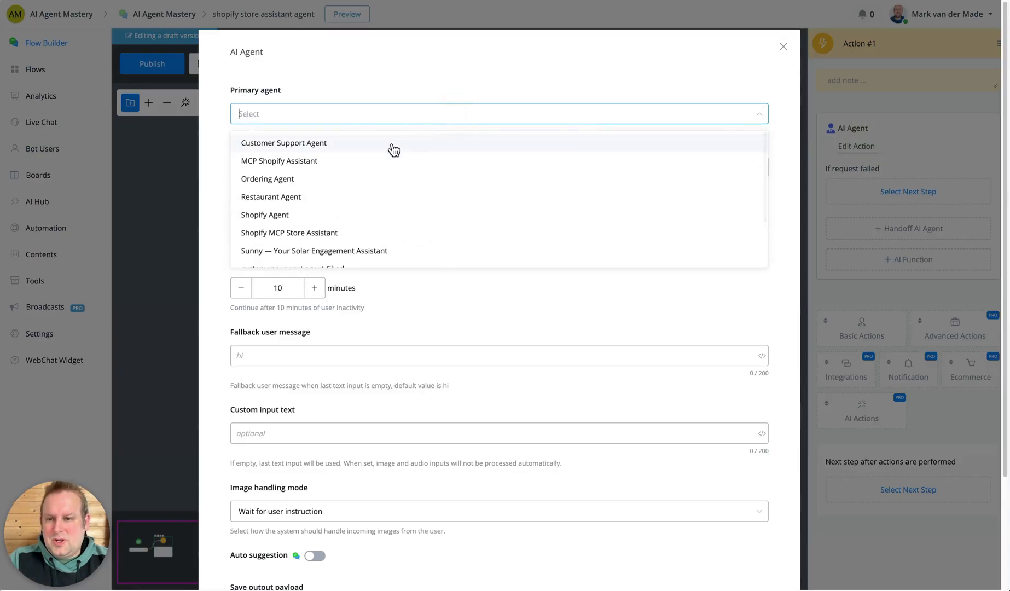
pyautogui.click(364, 237)
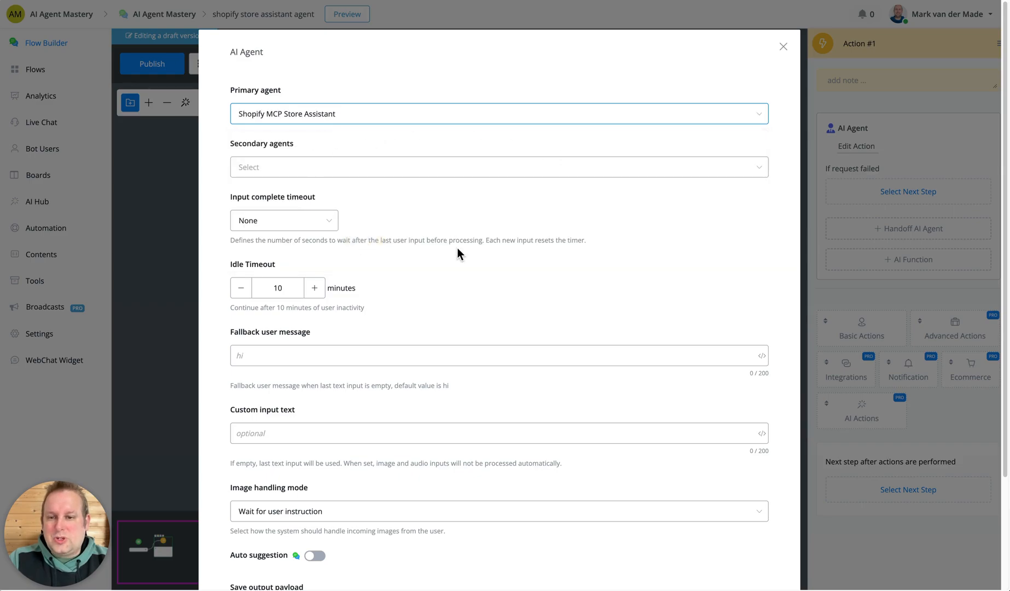
pyautogui.scroll(-3, 457, 249)
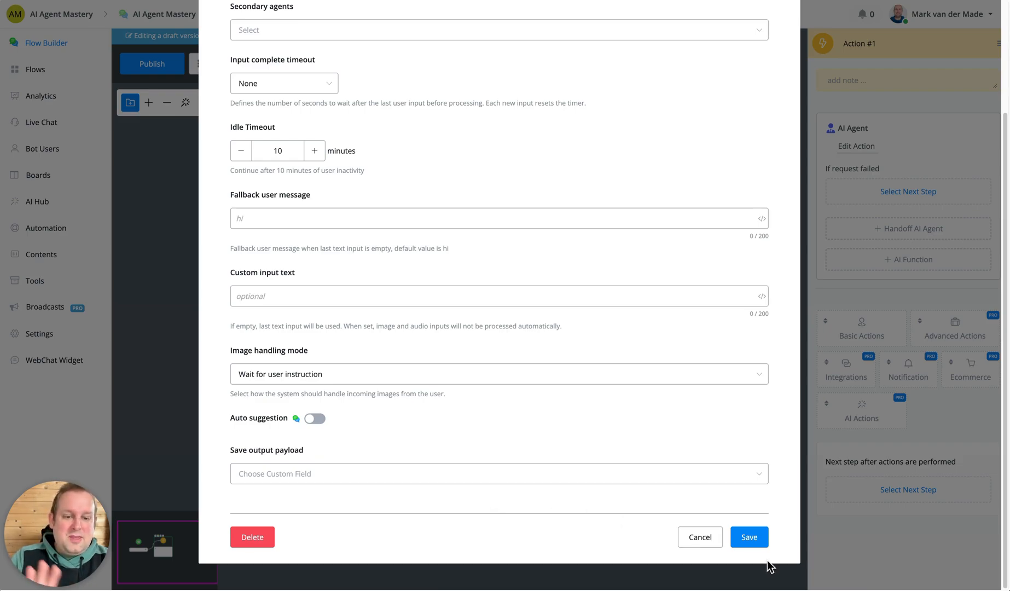
pyautogui.click(749, 539)
pyautogui.click(153, 66)
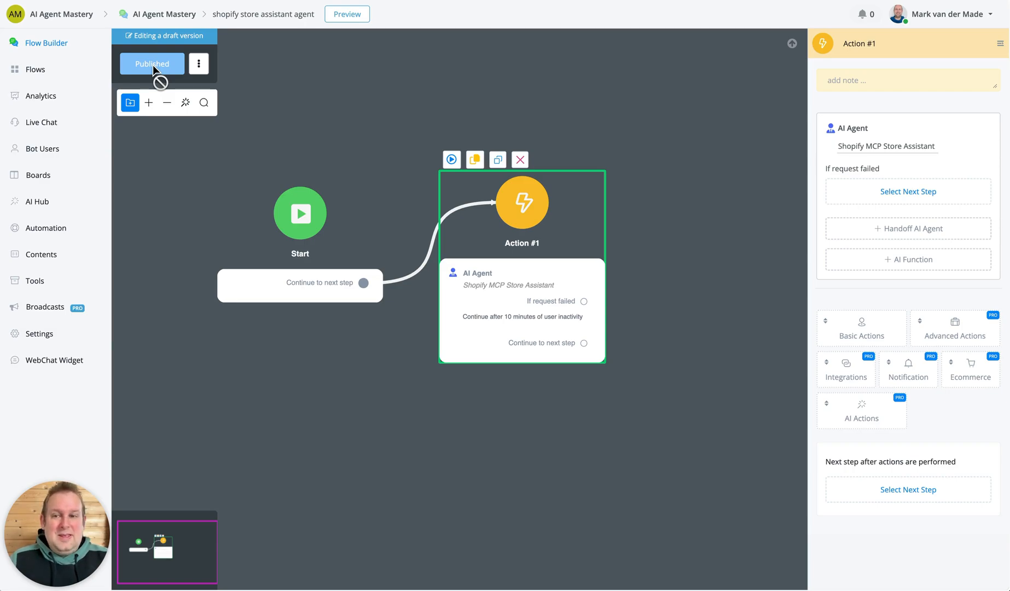
# Select all bot users in the Bot Users list and delete them.
pyautogui.click(55, 150)
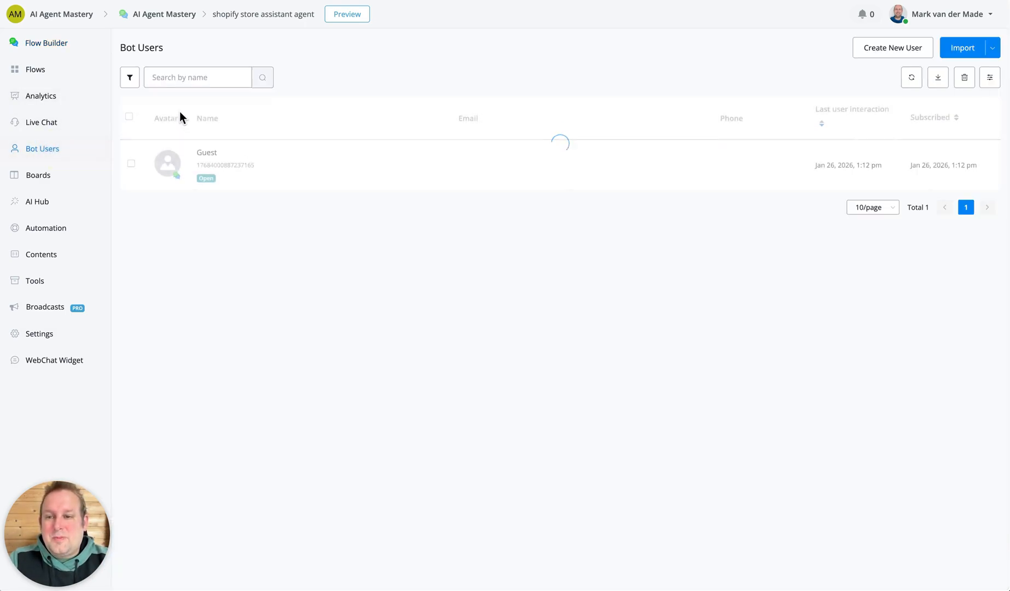
pyautogui.click(129, 117)
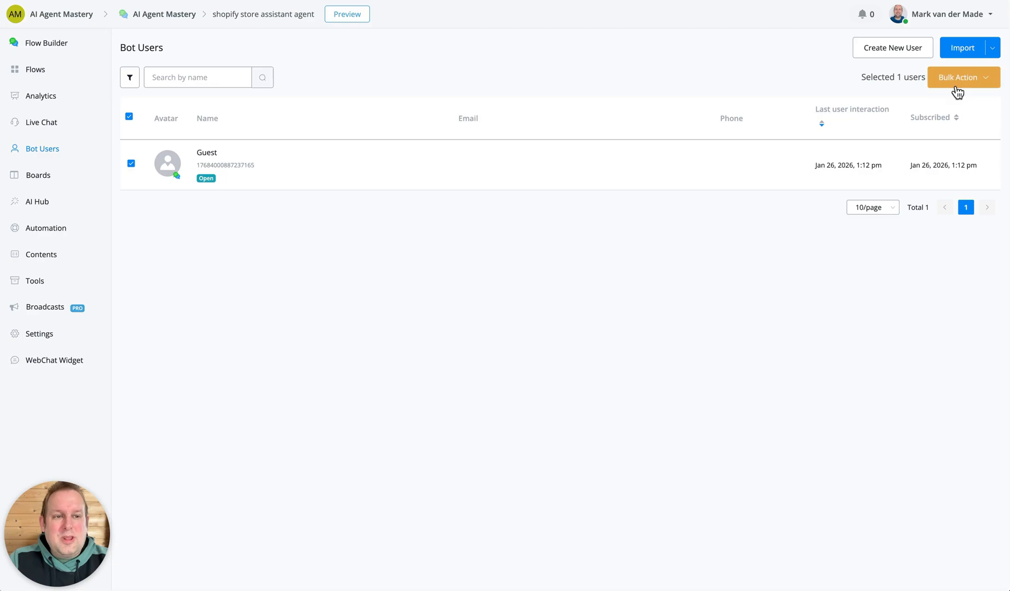
pyautogui.click(956, 88)
pyautogui.scroll(-2, 953, 219)
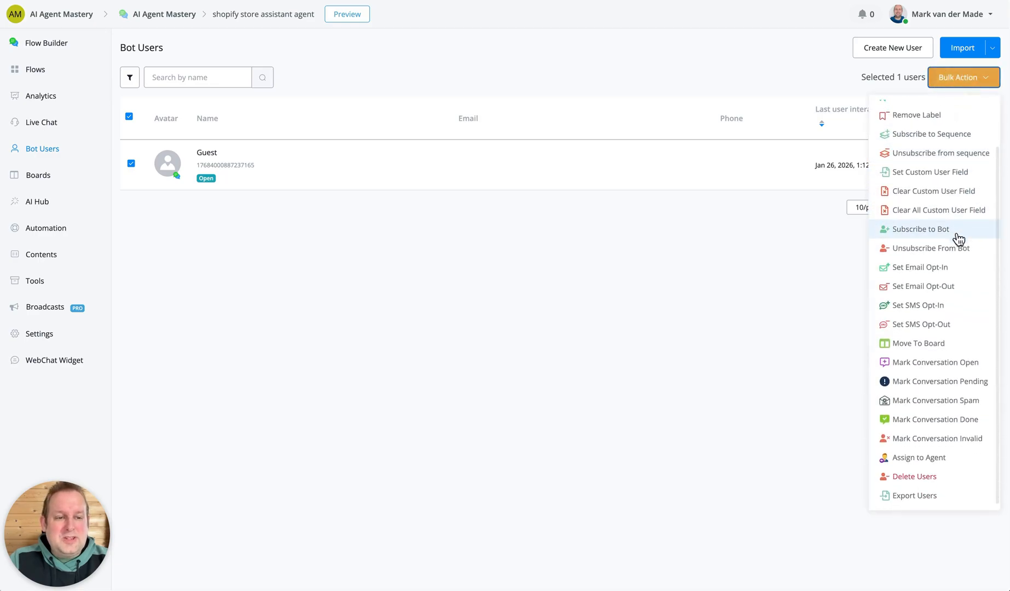
pyautogui.click(934, 476)
pyautogui.click(606, 129)
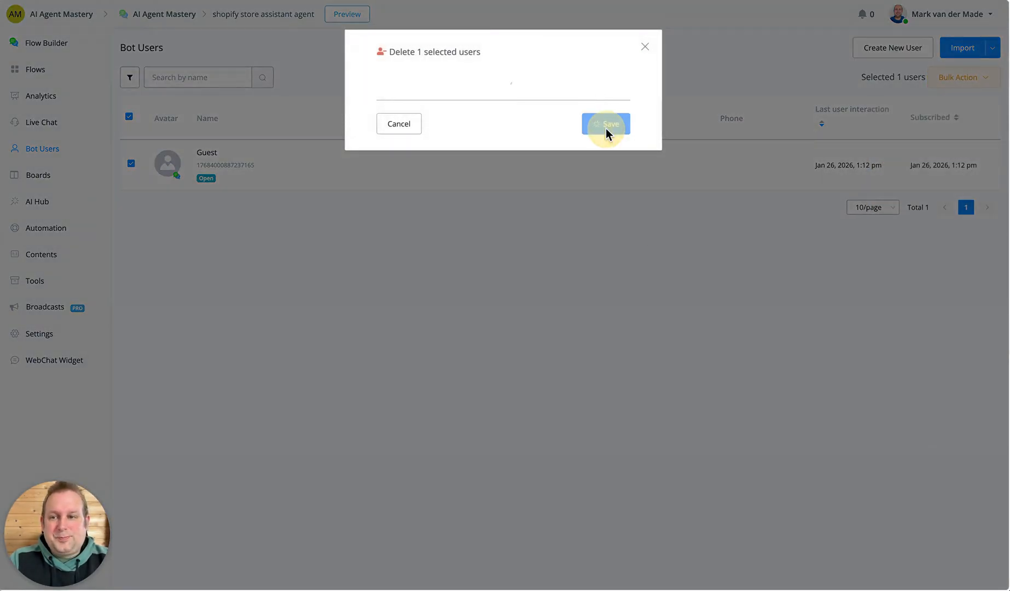
# Open the sub flow's preview chat from the flow builder, then move the chat window and enlarge it.
pyautogui.click(30, 44)
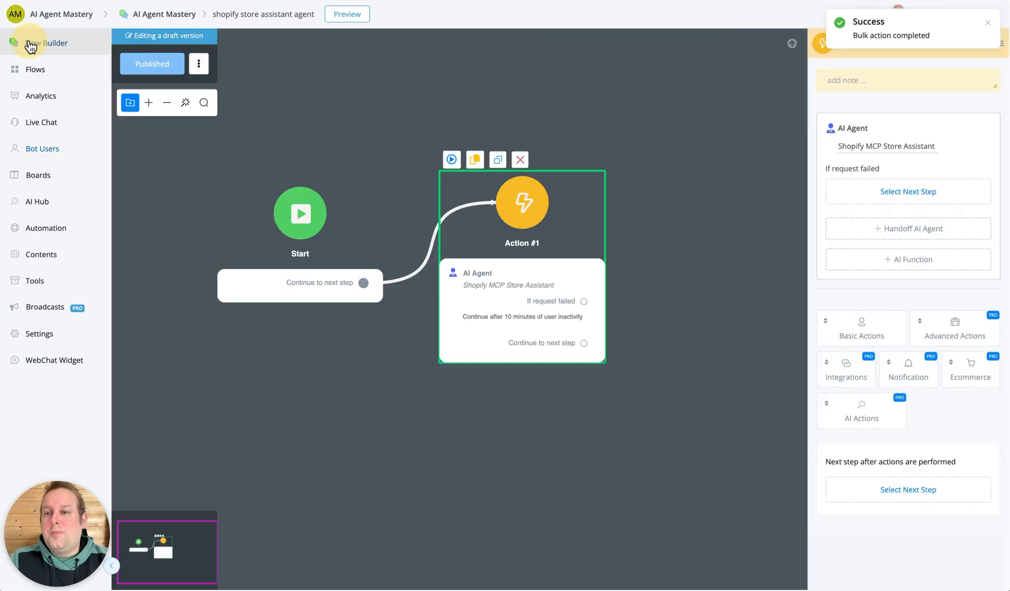
pyautogui.click(46, 0)
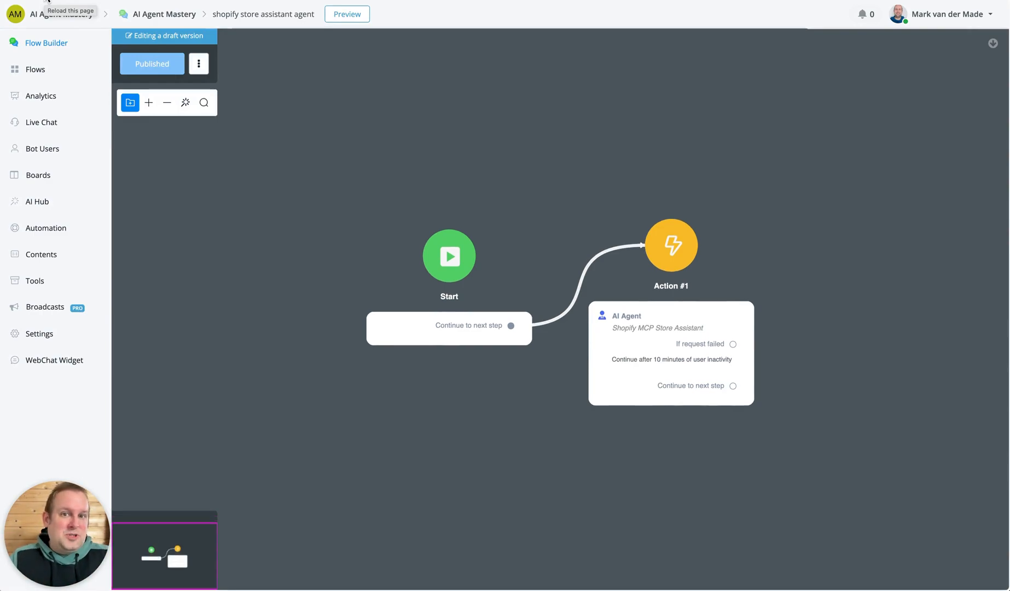
pyautogui.click(349, 19)
pyautogui.click(503, 145)
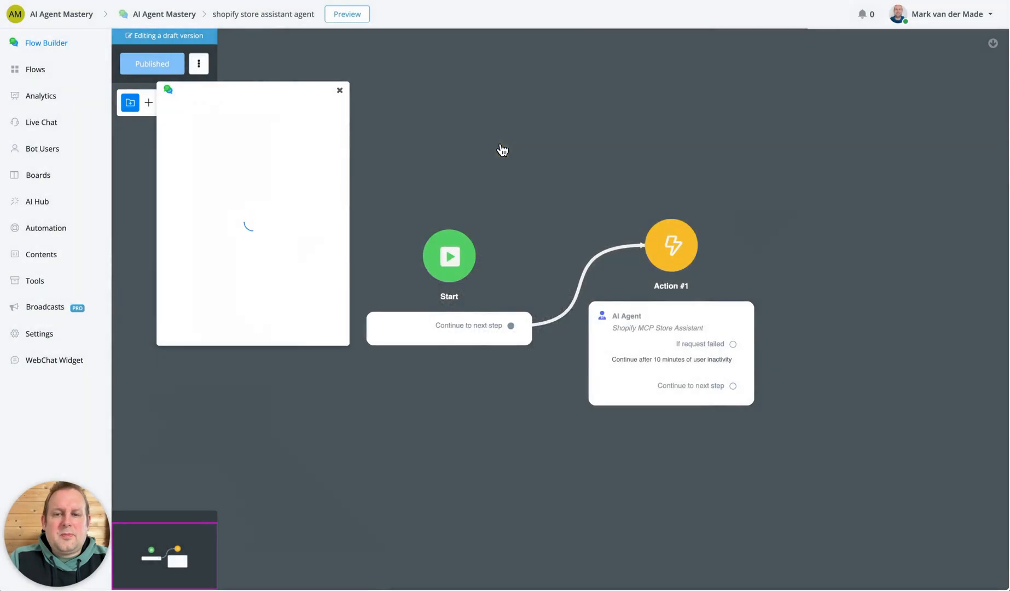
pyautogui.moveTo(261, 92); pyautogui.dragTo(340, 56)
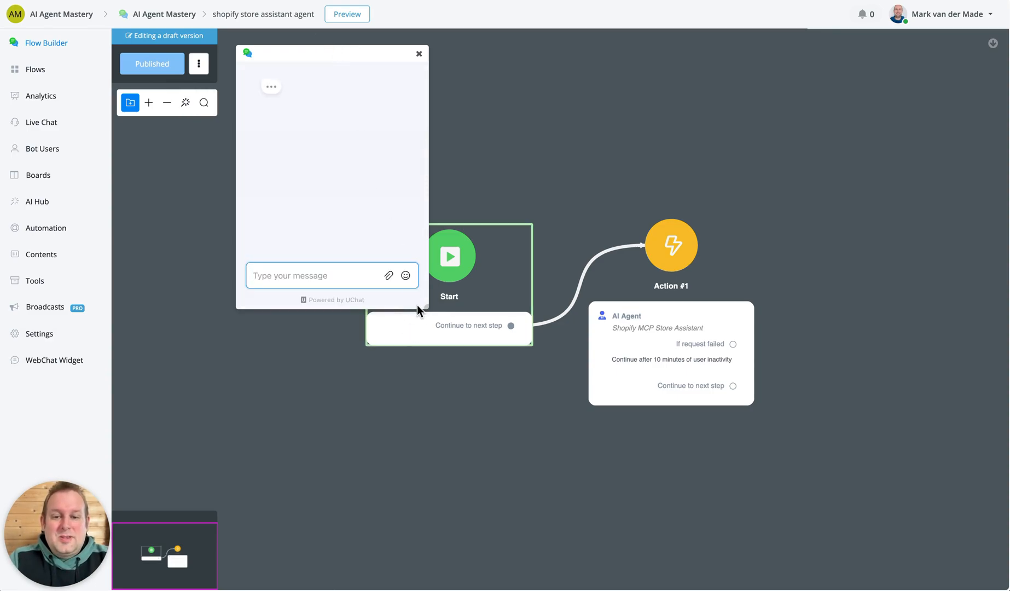
pyautogui.moveTo(429, 309); pyautogui.dragTo(549, 438)
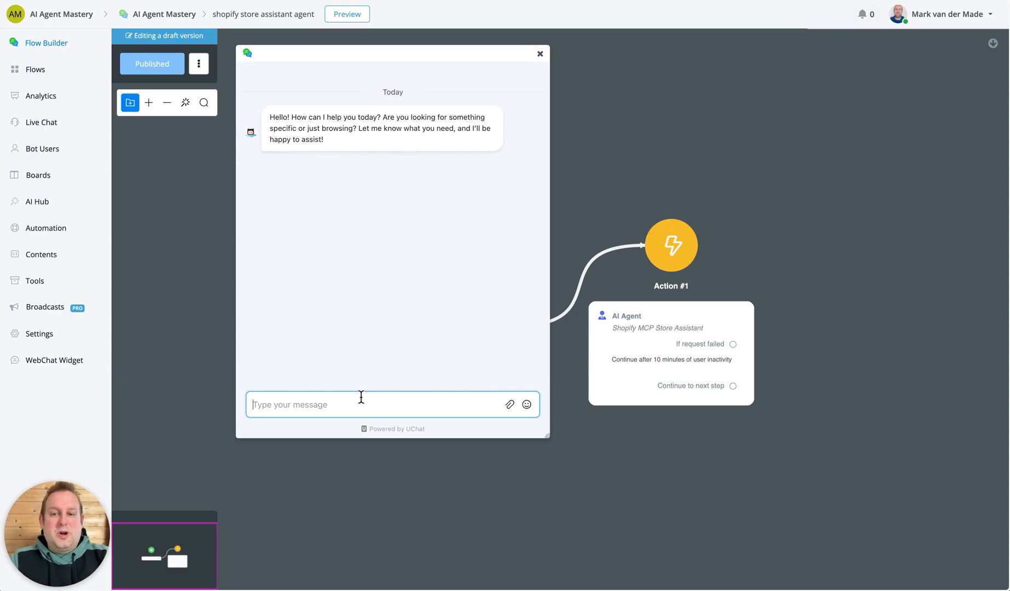
# Ask the agent in the preview chat "Hi wanted to know if you have any jeans available".
pyautogui.write('Hi ')
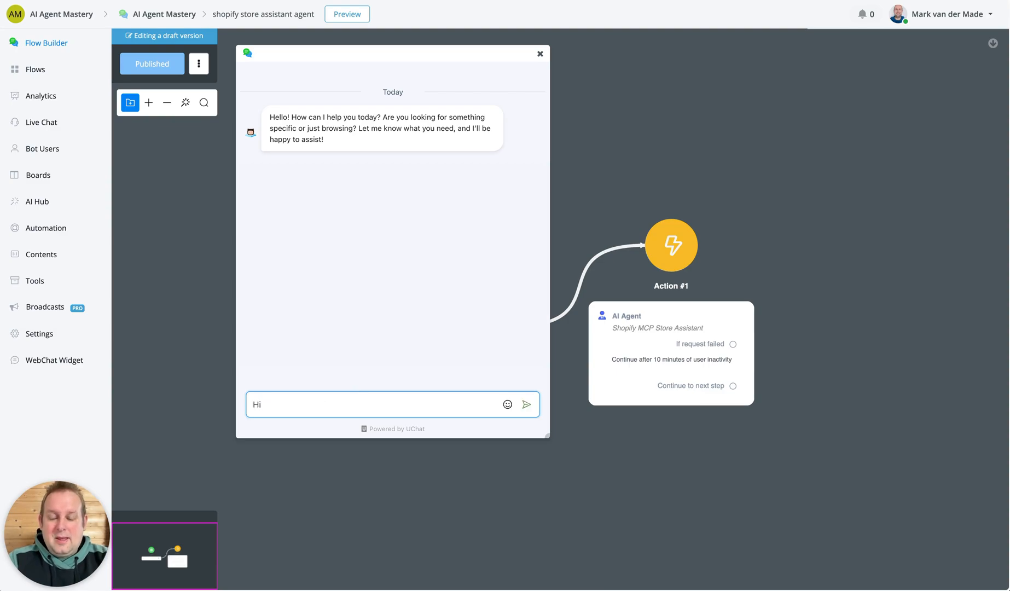
pyautogui.write('wanted to kn')
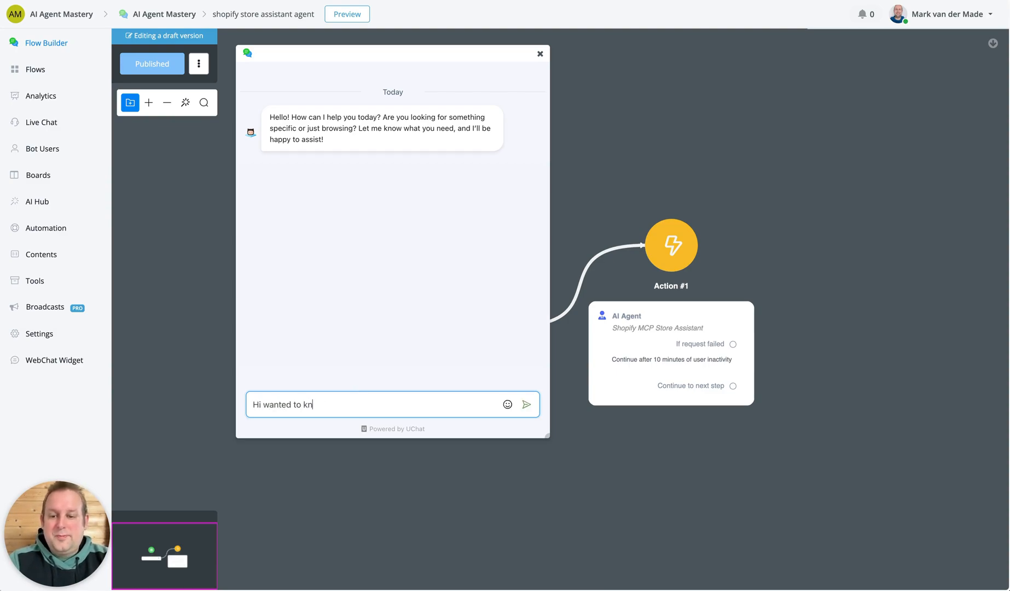
pyautogui.write('ow if you have any')
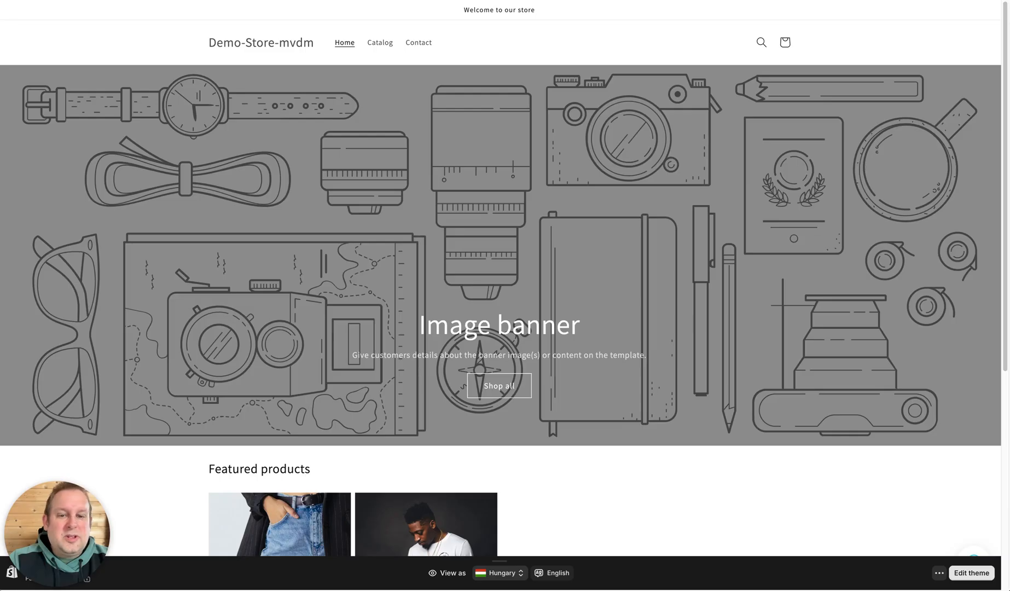
pyautogui.scroll(-6, 585, 269)
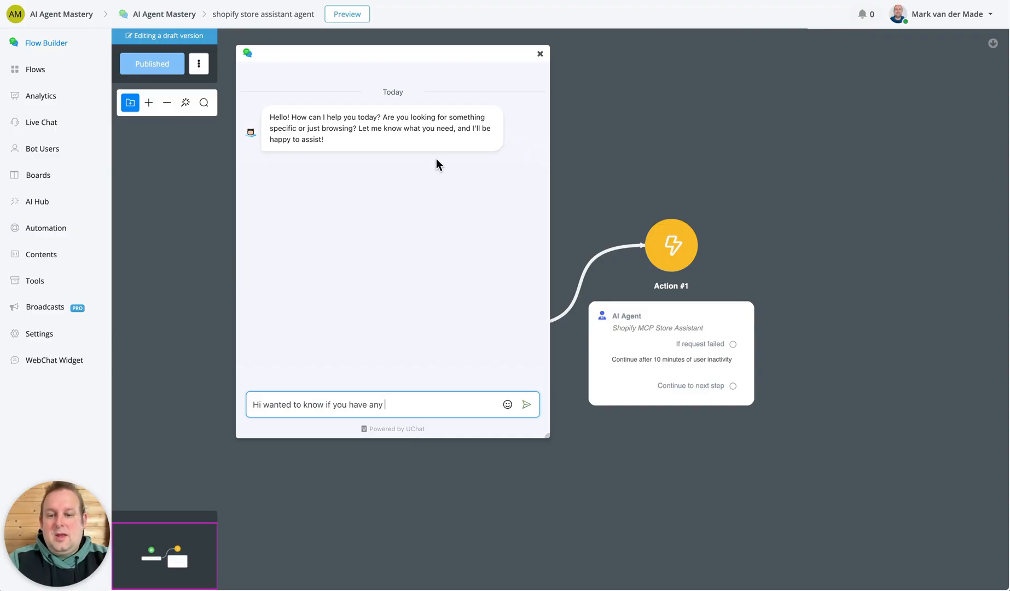
pyautogui.write('jeans avail')
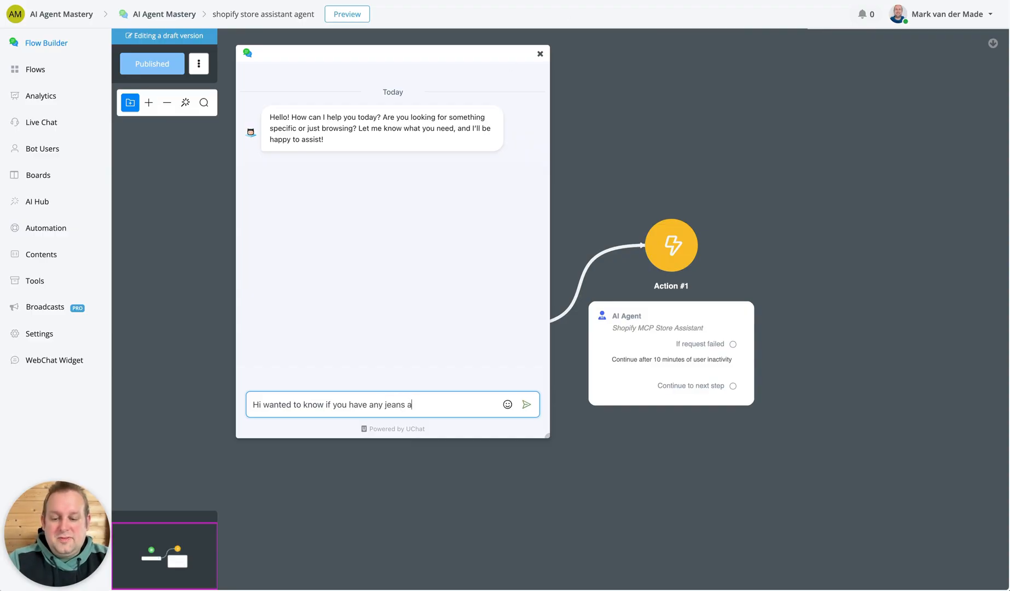
pyautogui.write('able')
pyautogui.press('Return')
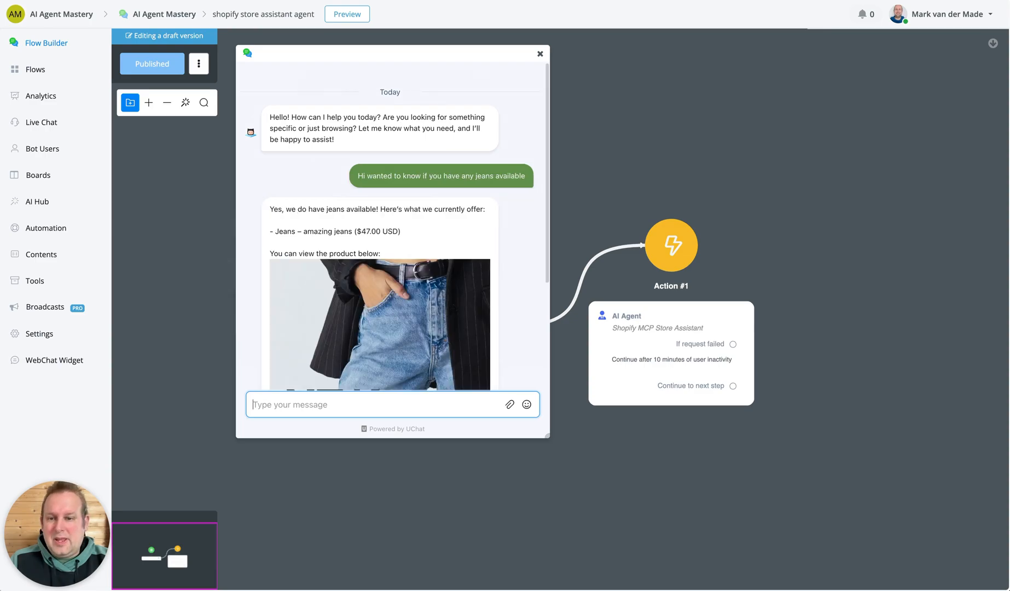
# Review the agent's jeans answer and compare it with the Jeans product page in the Demo-Store-mvdm store.
pyautogui.scroll(-3, 510, 291)
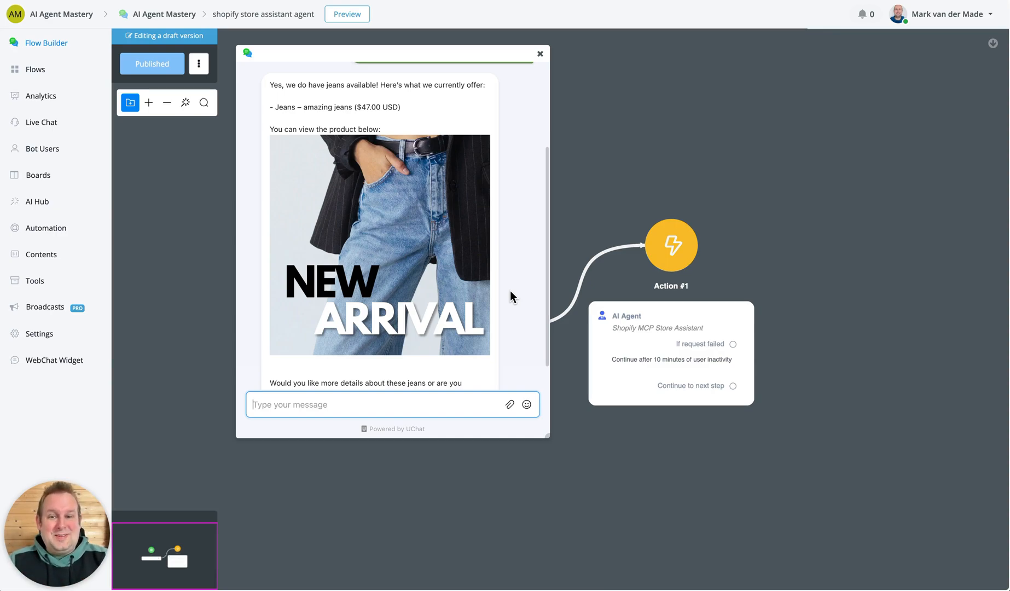
pyautogui.scroll(-1, 442, 278)
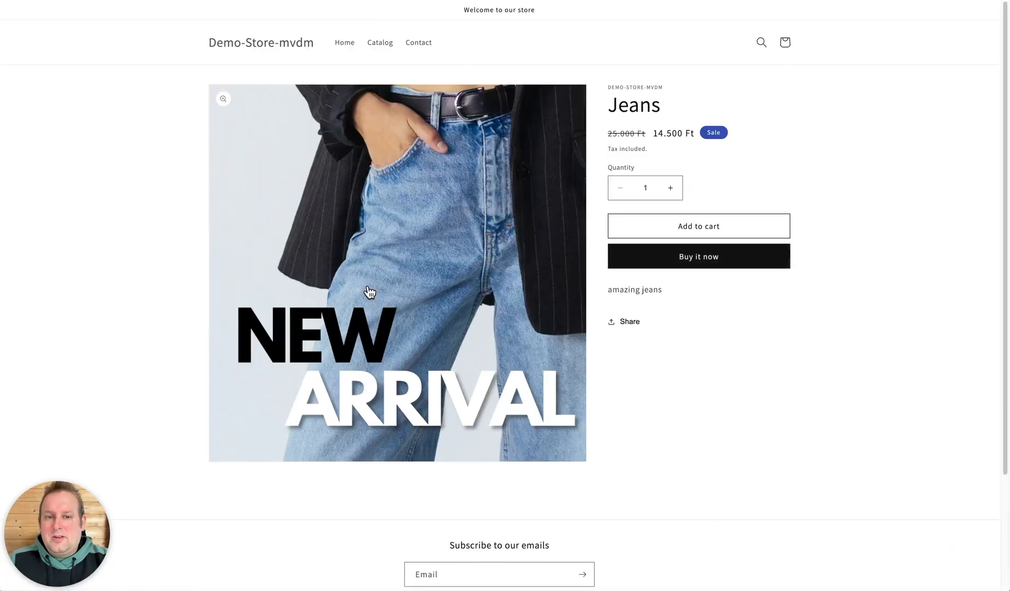
pyautogui.scroll(-3, 369, 291)
pyautogui.scroll(2, 370, 292)
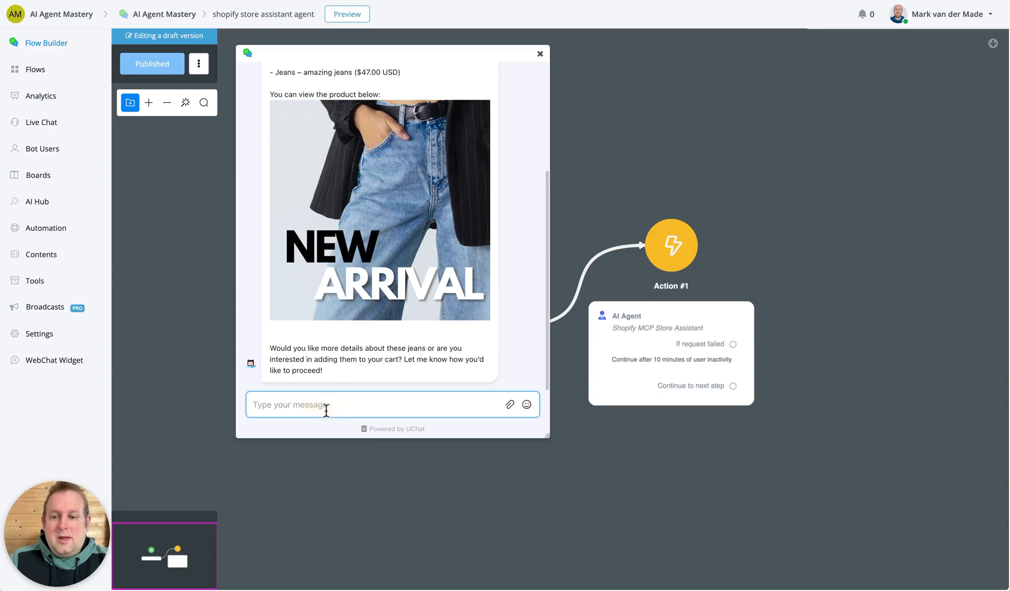
# Send the agent the message "add one to my cart please" in the preview chat.
pyautogui.click(327, 409)
pyautogui.write('add one ')
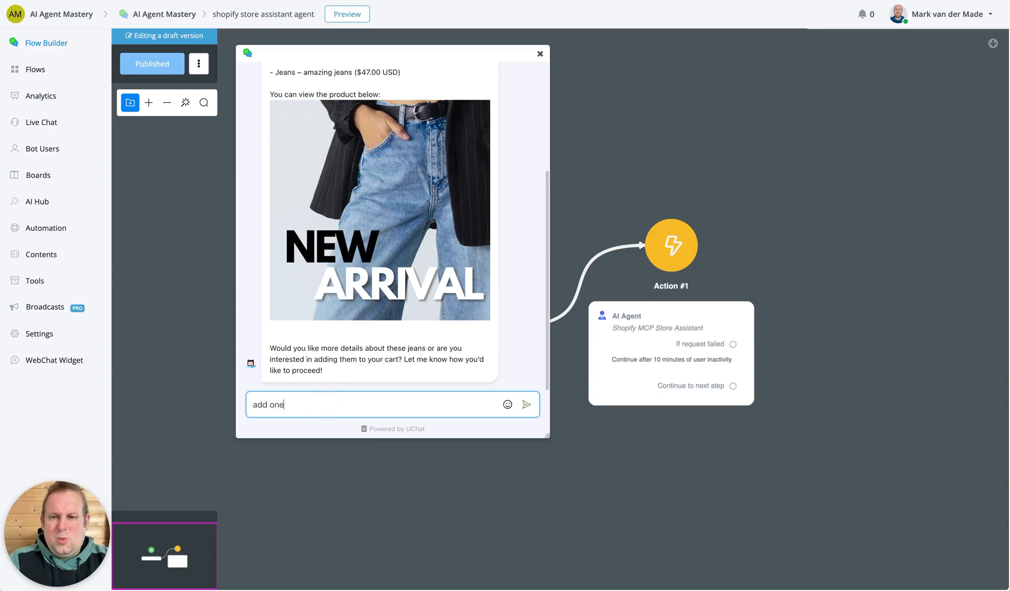
pyautogui.write('to my ca')
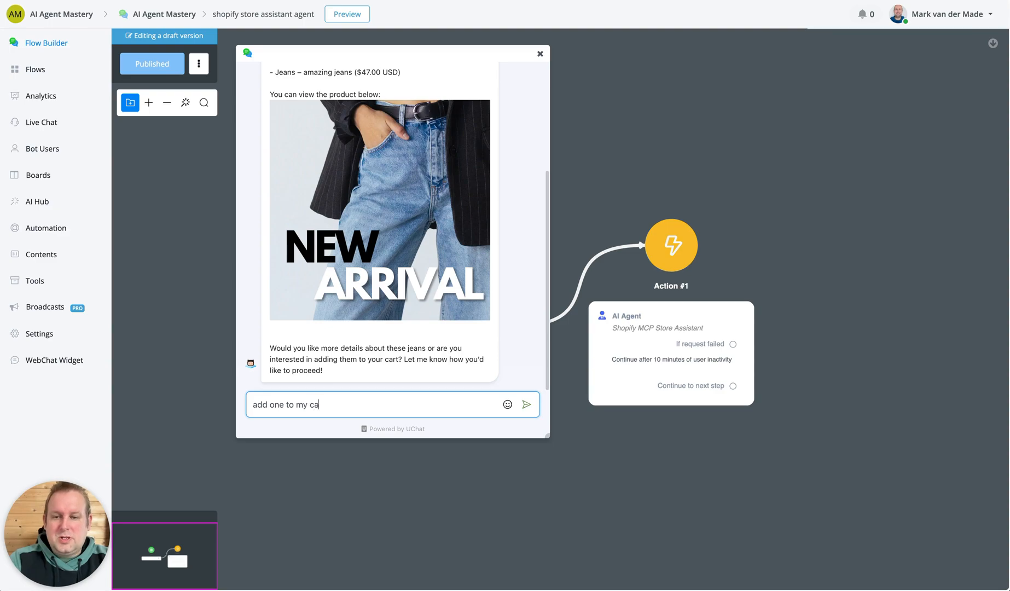
pyautogui.write('rt please')
pyautogui.press('Return')
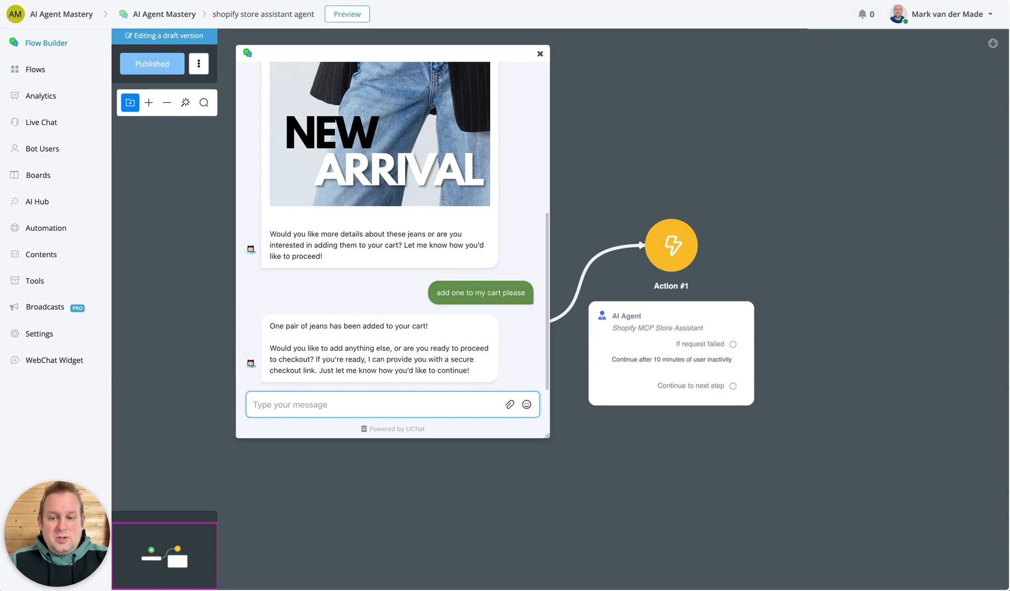
# Send the agent "checkout please" and view the featured products on the demo store's home page.
pyautogui.write('checkout ple')
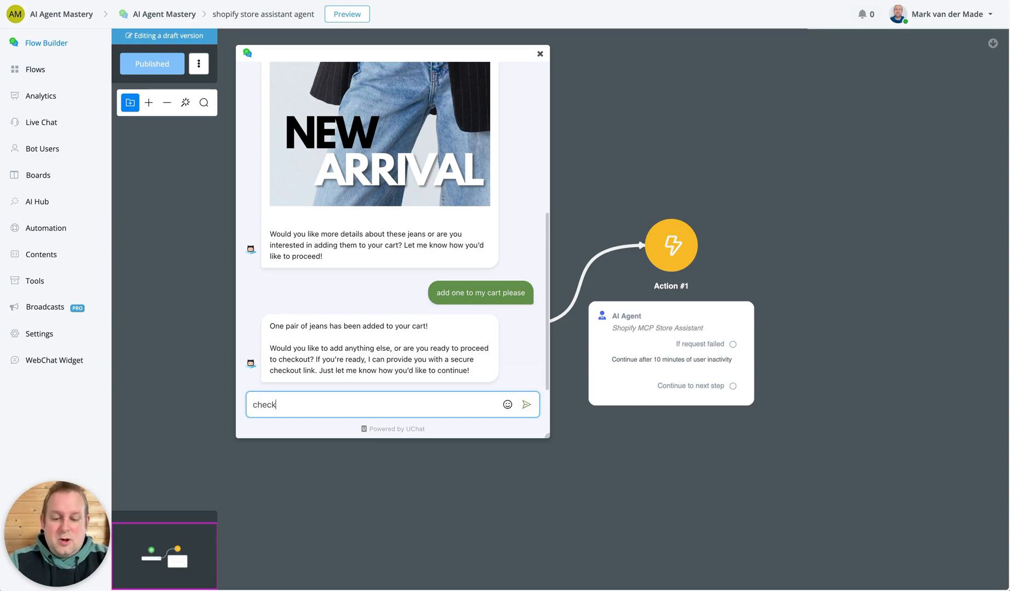
pyautogui.write('ase')
pyautogui.press('Return')
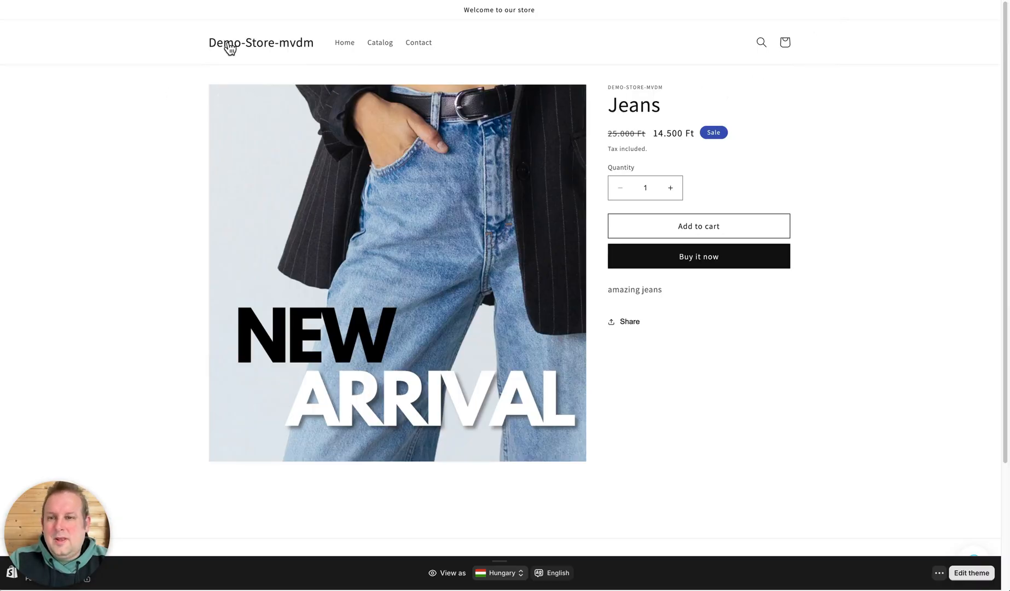
pyautogui.click(336, 44)
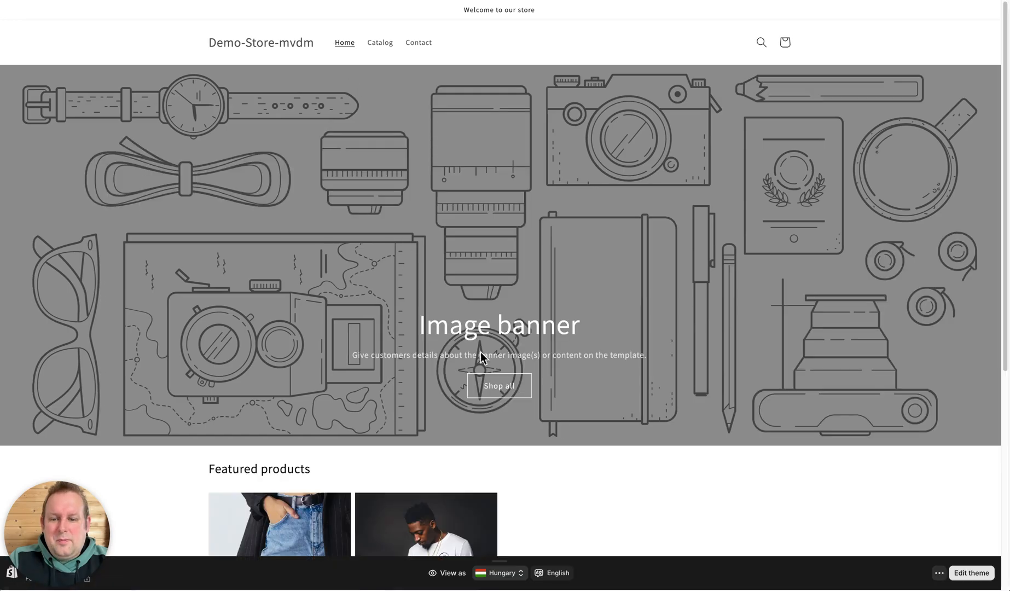
pyautogui.scroll(-6, 485, 366)
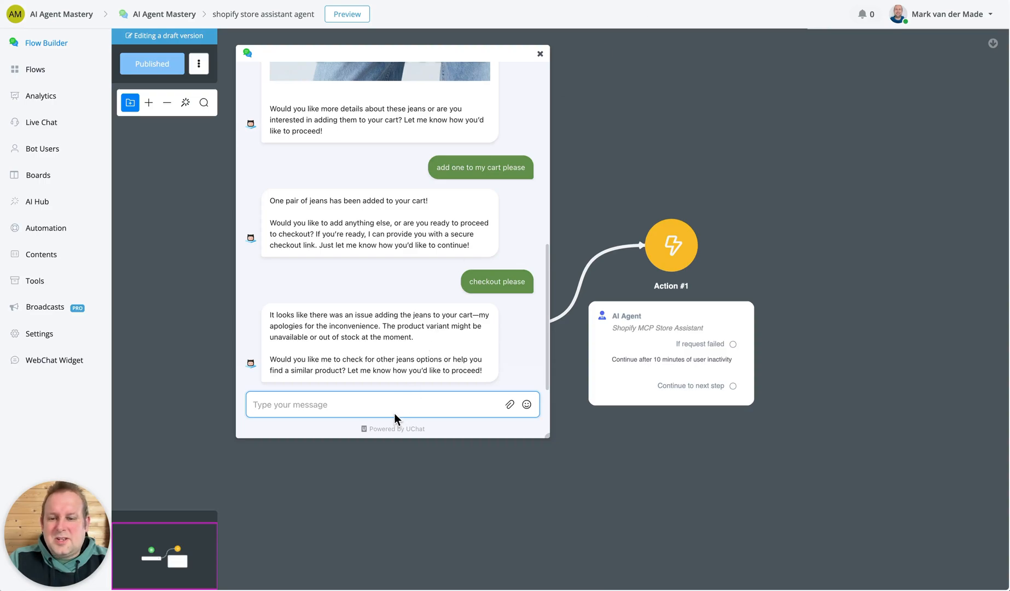
# Send the agent "add 1 jeans to my cart" in the preview chat and open the checkout link from its reply.
pyautogui.click(399, 404)
pyautogui.write('add 1')
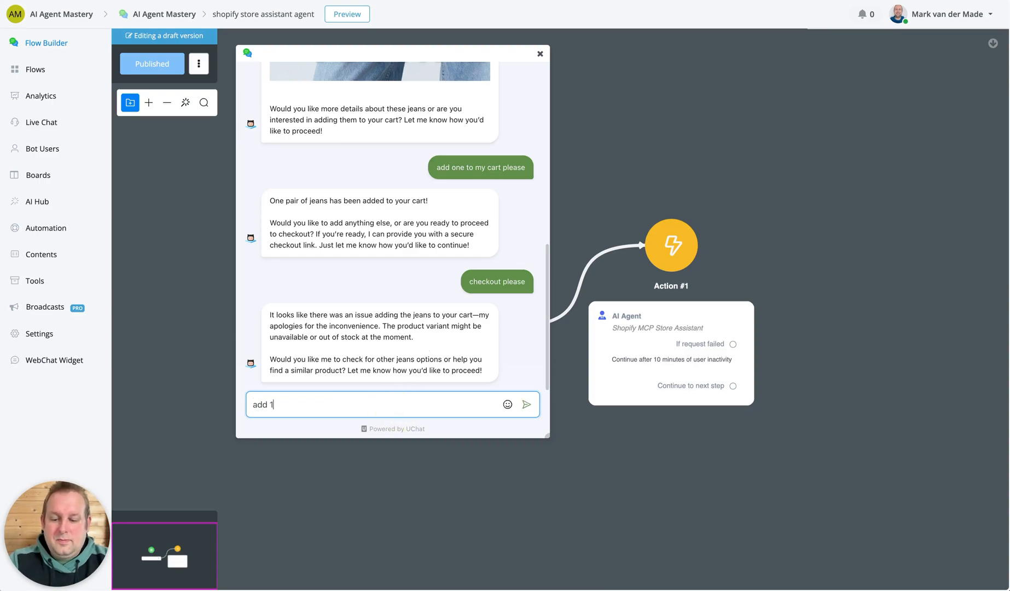
pyautogui.write(' jeans to my cart')
pyautogui.press('Return')
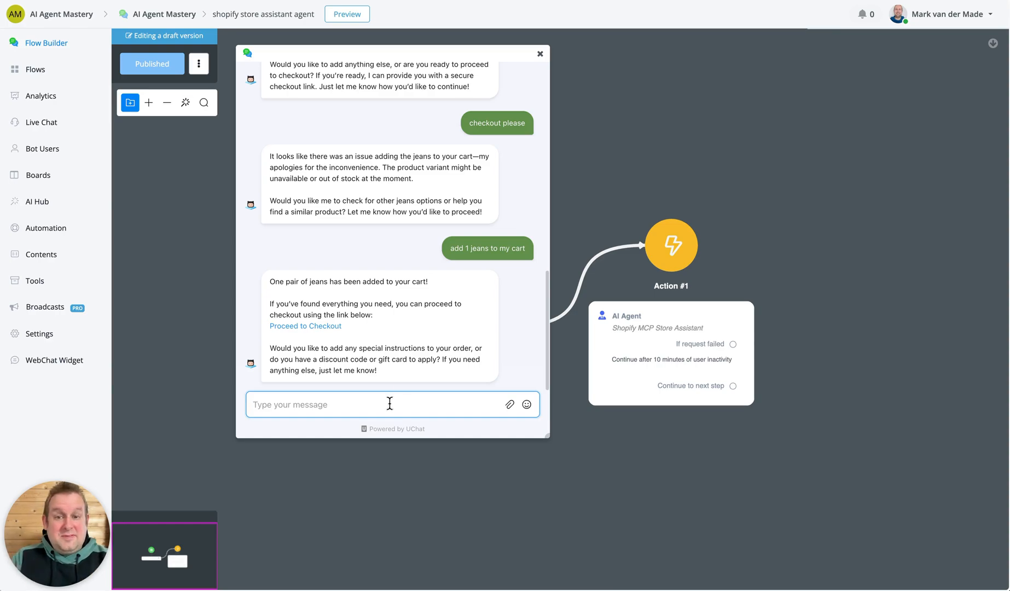
pyautogui.click(333, 326)
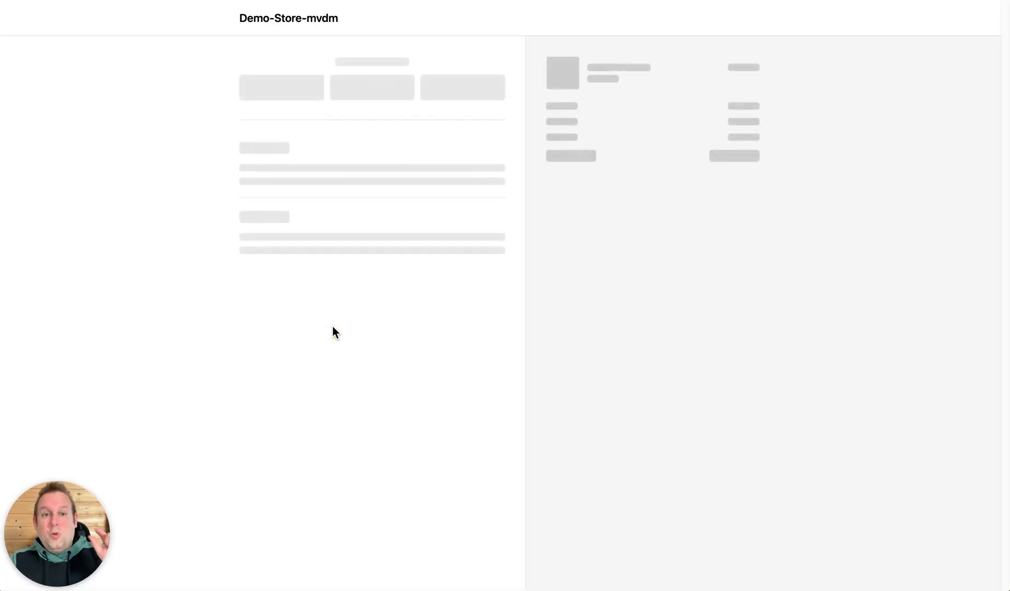